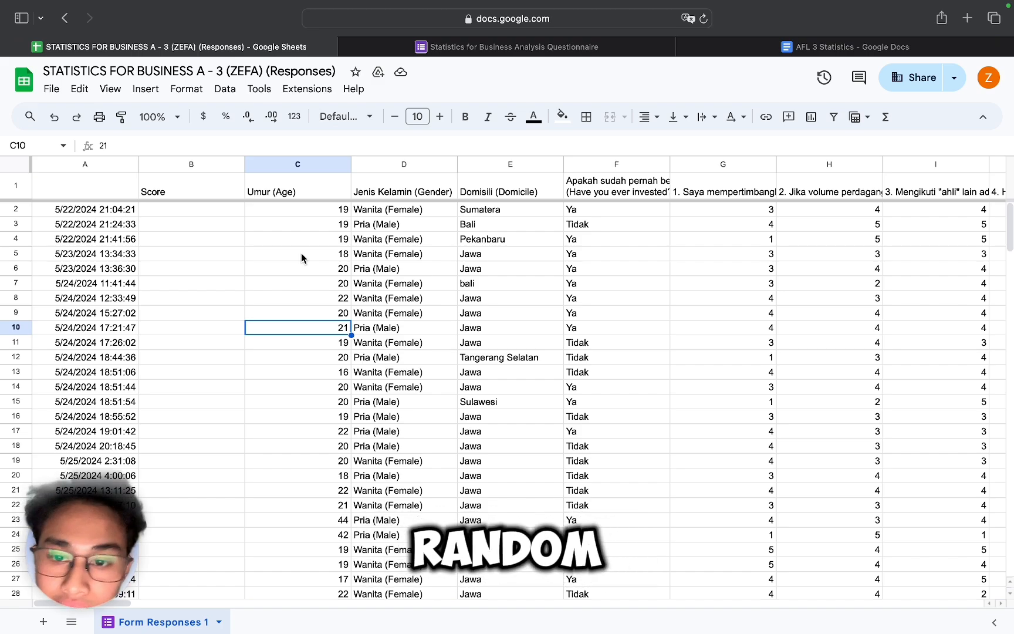
Step: Browse the responses sheet and the questionnaire's personality-trait questions
{"action": "scroll", "coordinate": [301, 253], "scroll_direction": "right", "scroll_amount": 5}
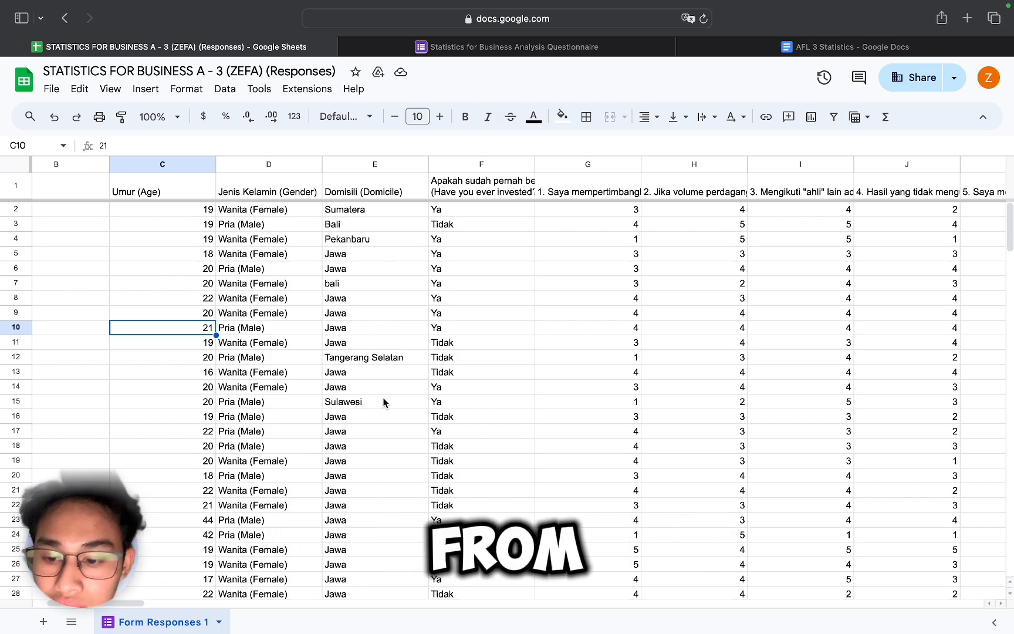
{"action": "left_click", "coordinate": [467, 47]}
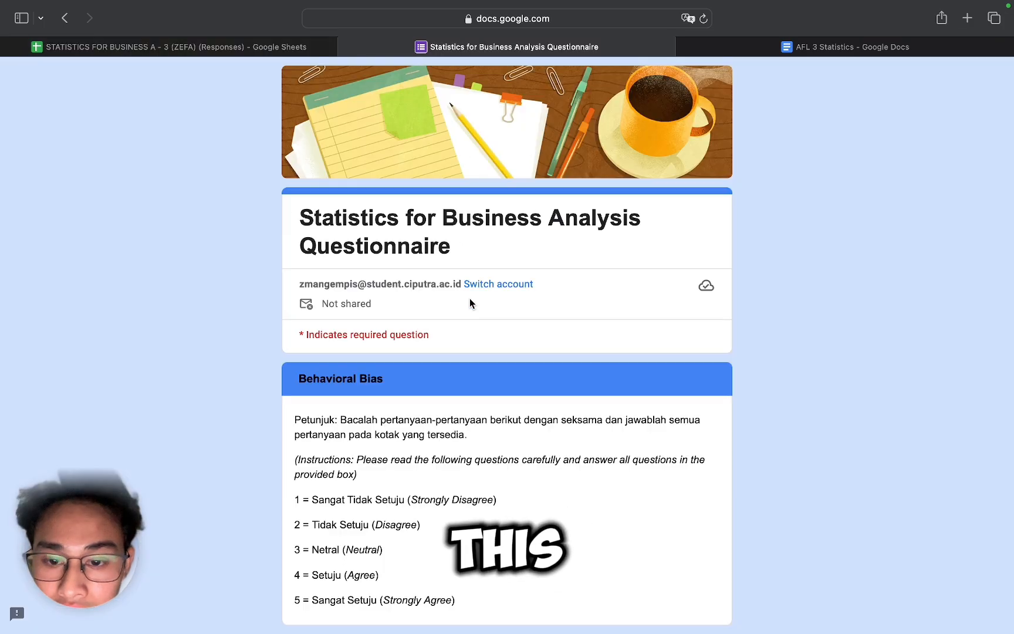
{"action": "scroll", "coordinate": [470, 299], "scroll_direction": "down", "scroll_amount": 5}
{"action": "scroll", "coordinate": [470, 302], "scroll_direction": "up", "scroll_amount": 5}
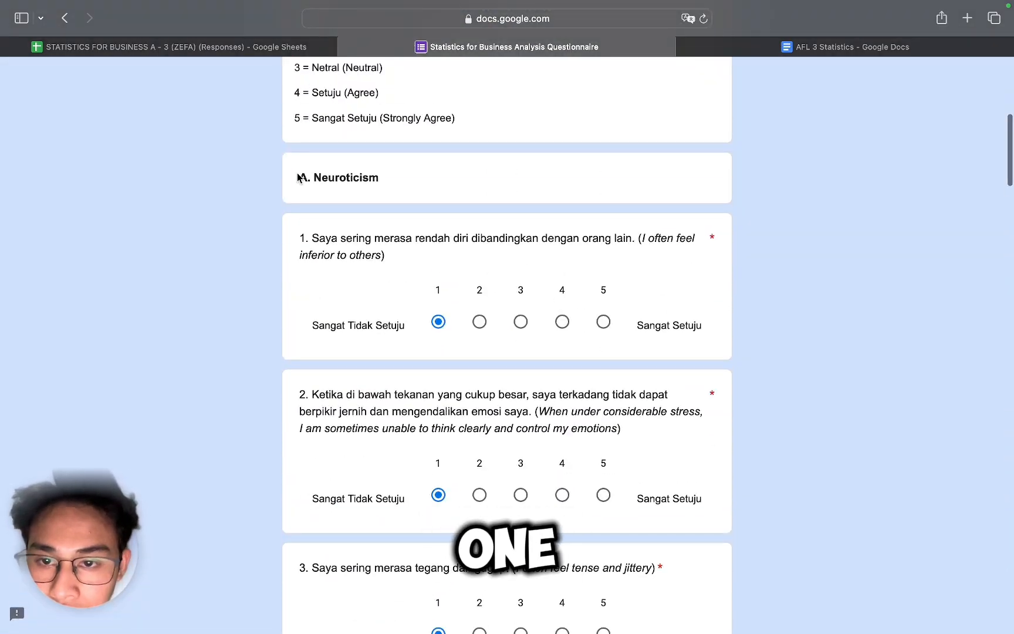
{"action": "scroll", "coordinate": [323, 175], "scroll_direction": "down", "scroll_amount": 15}
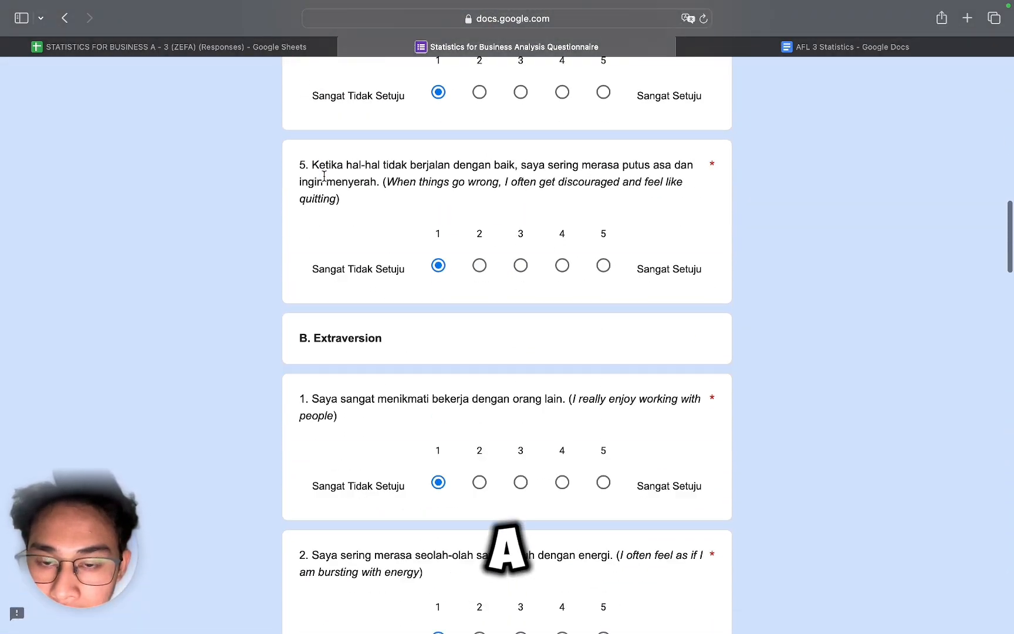
{"action": "scroll", "coordinate": [324, 176], "scroll_direction": "down", "scroll_amount": 2}
{"action": "scroll", "coordinate": [321, 272], "scroll_direction": "up", "scroll_amount": 10}
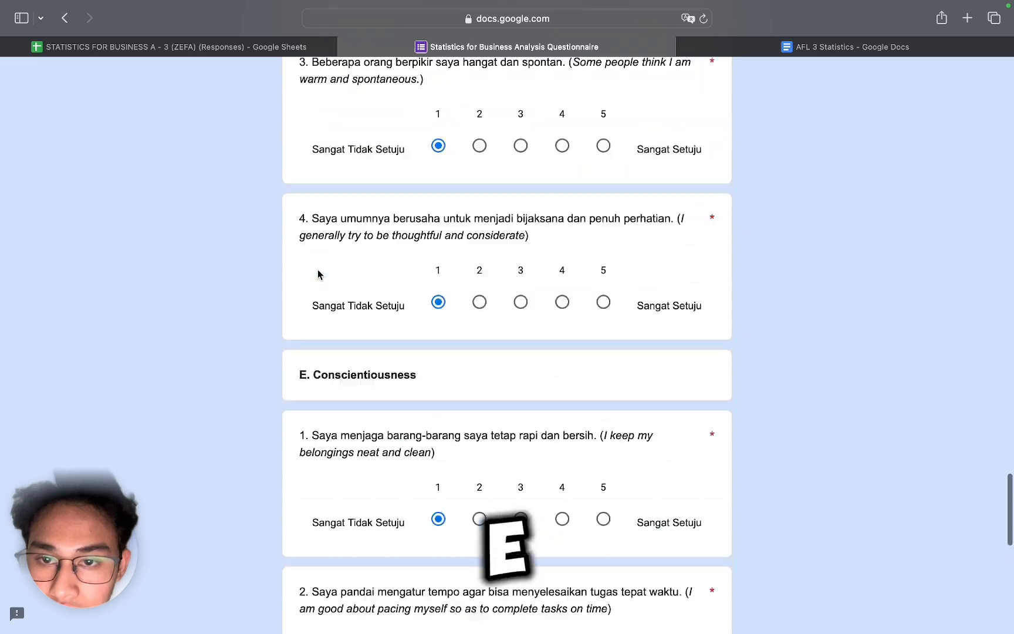
{"action": "scroll", "coordinate": [384, 435], "scroll_direction": "down", "scroll_amount": 10}
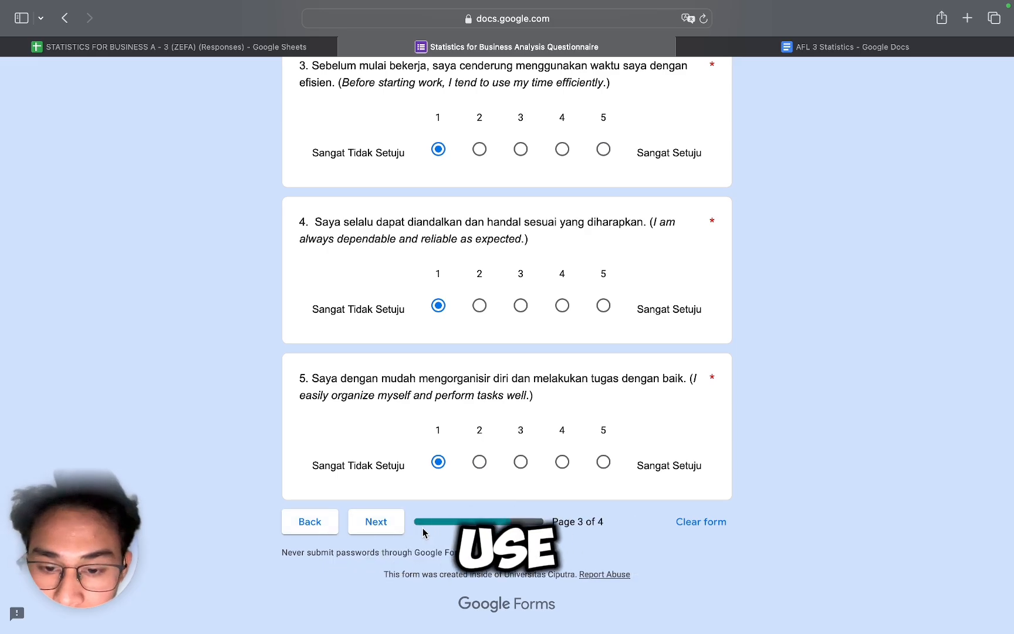
Step: Page through the questionnaire to view the AI Usage and Intention to Use AI sections
{"action": "left_click", "coordinate": [376, 522]}
{"action": "scroll", "coordinate": [518, 305], "scroll_direction": "down", "scroll_amount": 15}
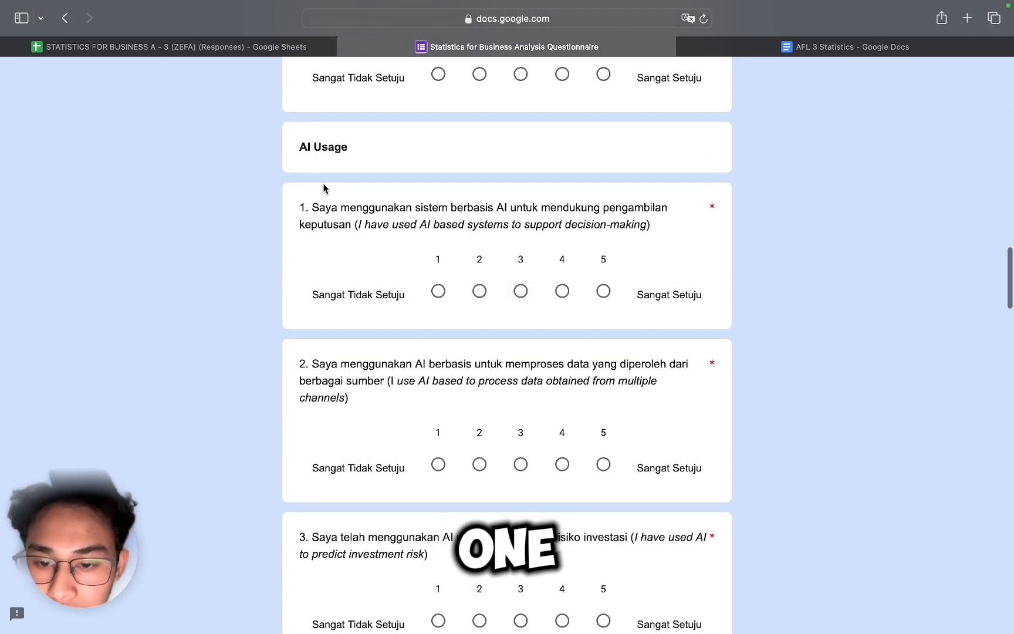
{"action": "scroll", "coordinate": [321, 274], "scroll_direction": "down", "scroll_amount": 15}
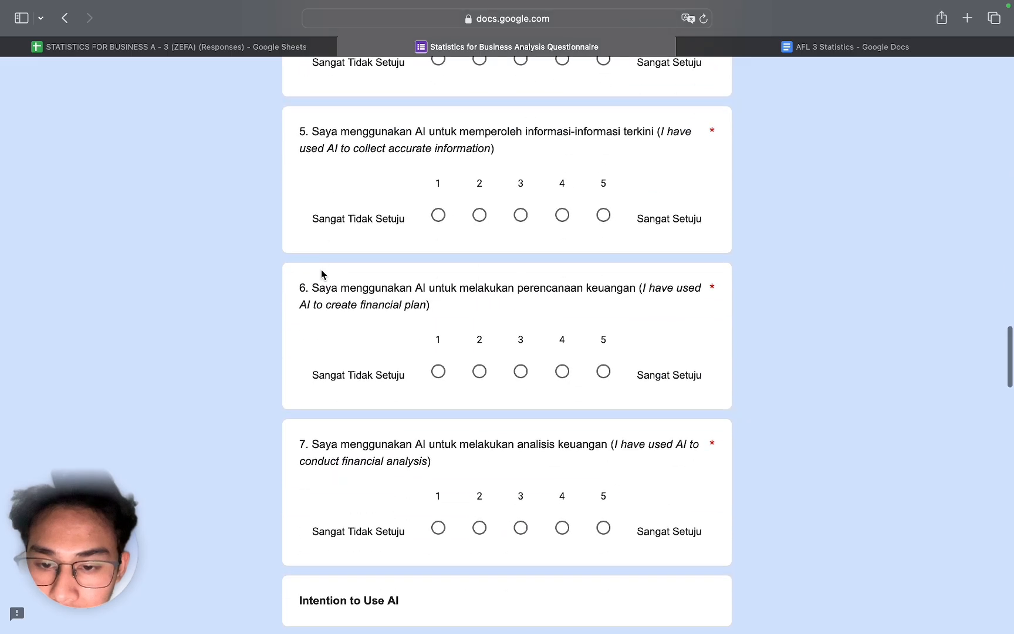
{"action": "scroll", "coordinate": [338, 257], "scroll_direction": "down", "scroll_amount": 20}
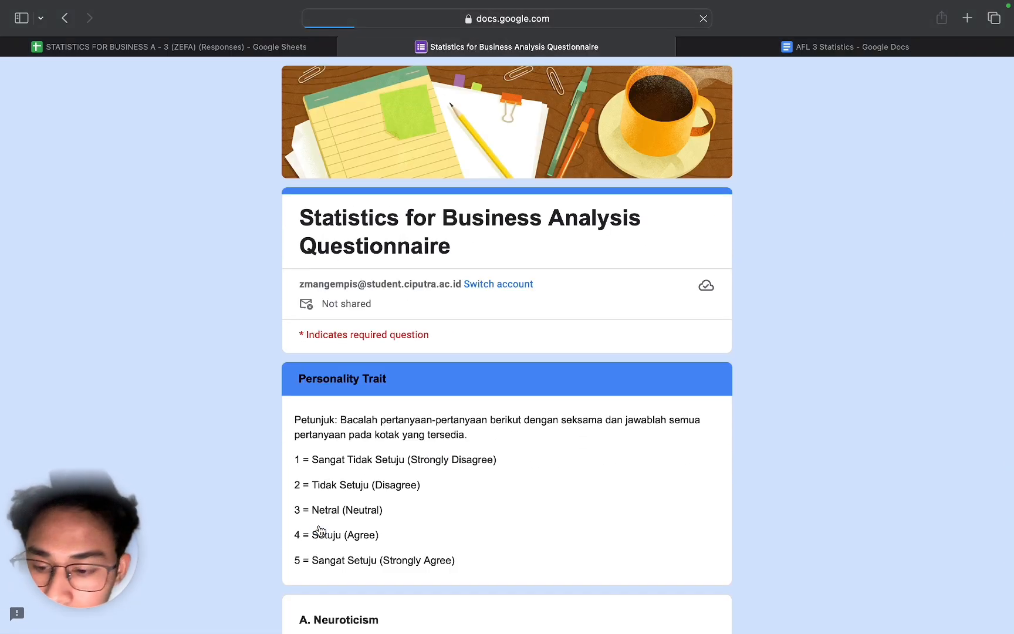
{"action": "scroll", "coordinate": [409, 463], "scroll_direction": "down", "scroll_amount": 20}
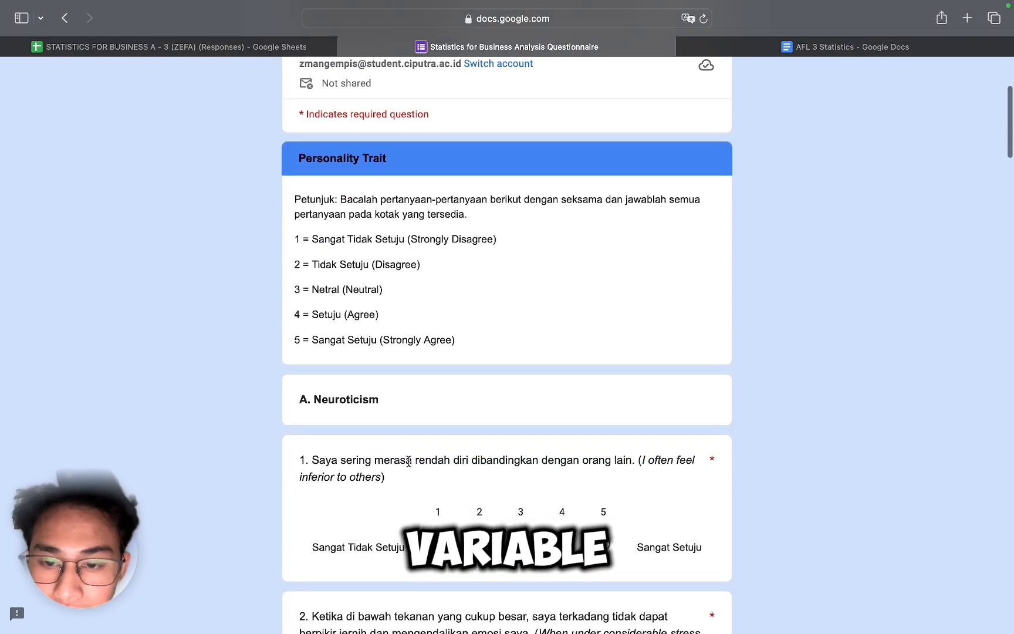
{"action": "scroll", "coordinate": [410, 465], "scroll_direction": "down", "scroll_amount": 20}
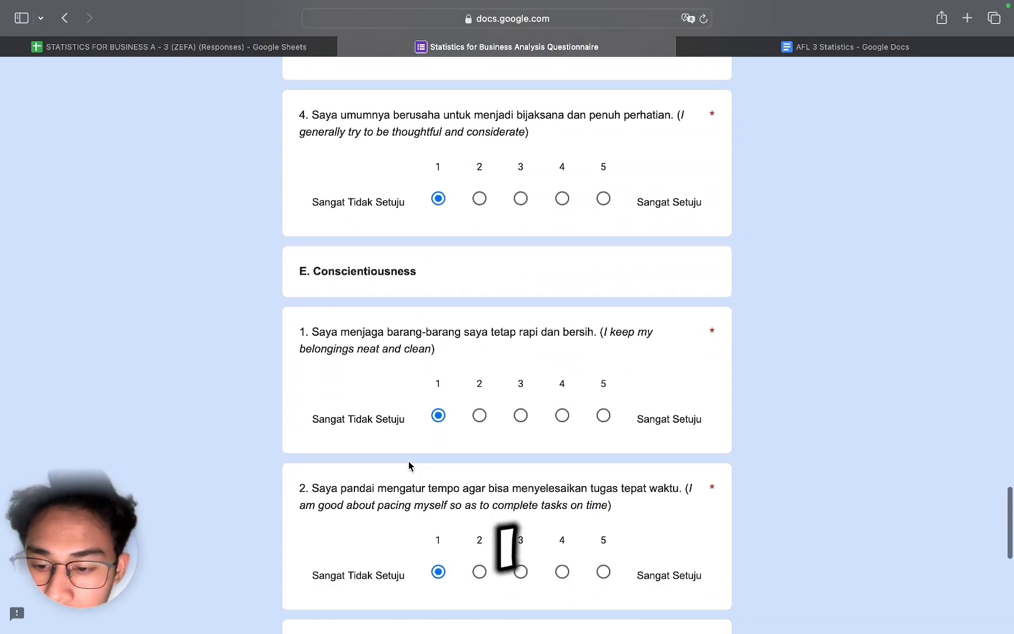
{"action": "scroll", "coordinate": [355, 281], "scroll_direction": "up", "scroll_amount": 11}
{"action": "scroll", "coordinate": [352, 411], "scroll_direction": "down", "scroll_amount": 10}
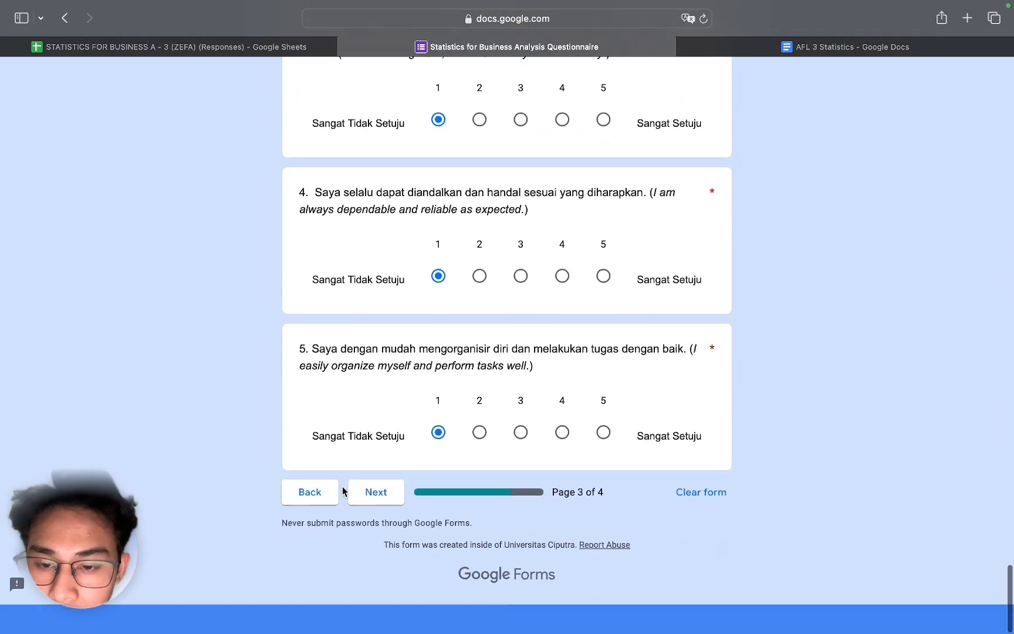
{"action": "scroll", "coordinate": [301, 517], "scroll_direction": "up", "scroll_amount": 1}
{"action": "left_click", "coordinate": [302, 521]}
{"action": "scroll", "coordinate": [425, 426], "scroll_direction": "down", "scroll_amount": 20}
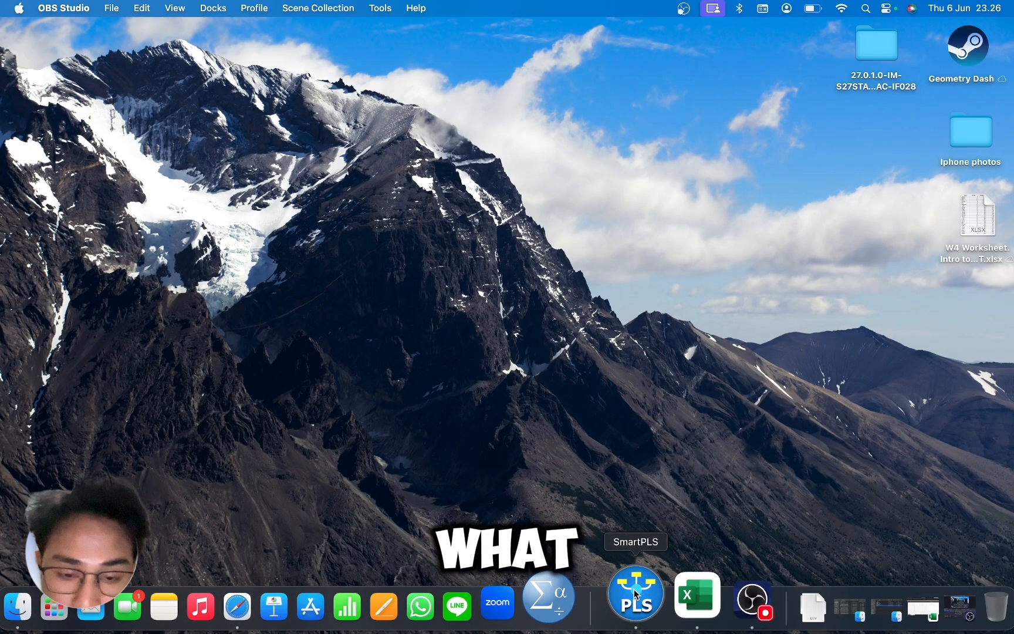
Step: Open SmartPLS and start importing data into the alp project
{"action": "left_click", "coordinate": [637, 594]}
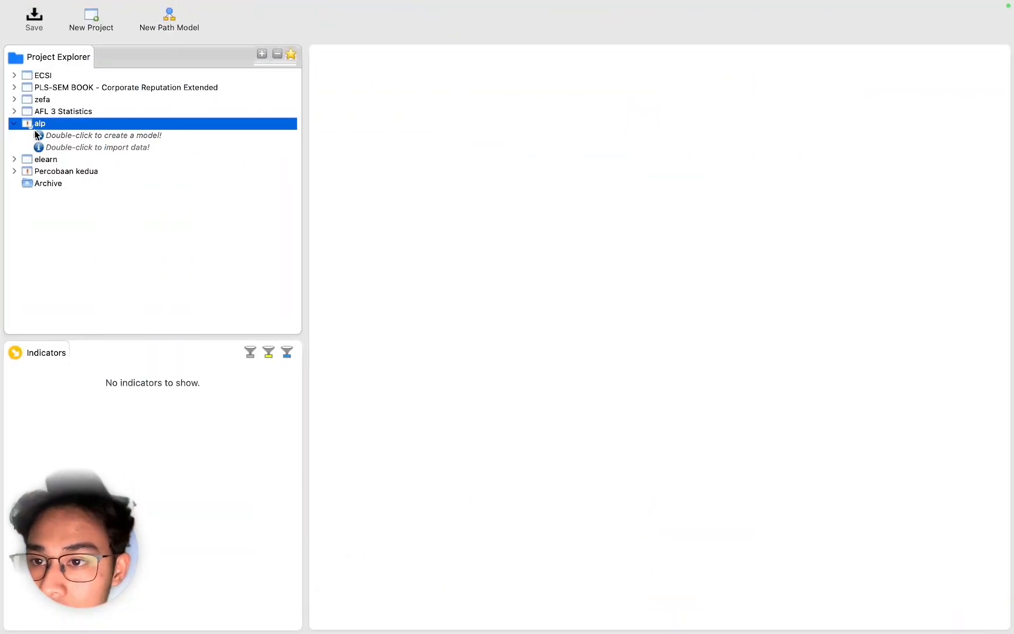
{"action": "left_click", "coordinate": [75, 146]}
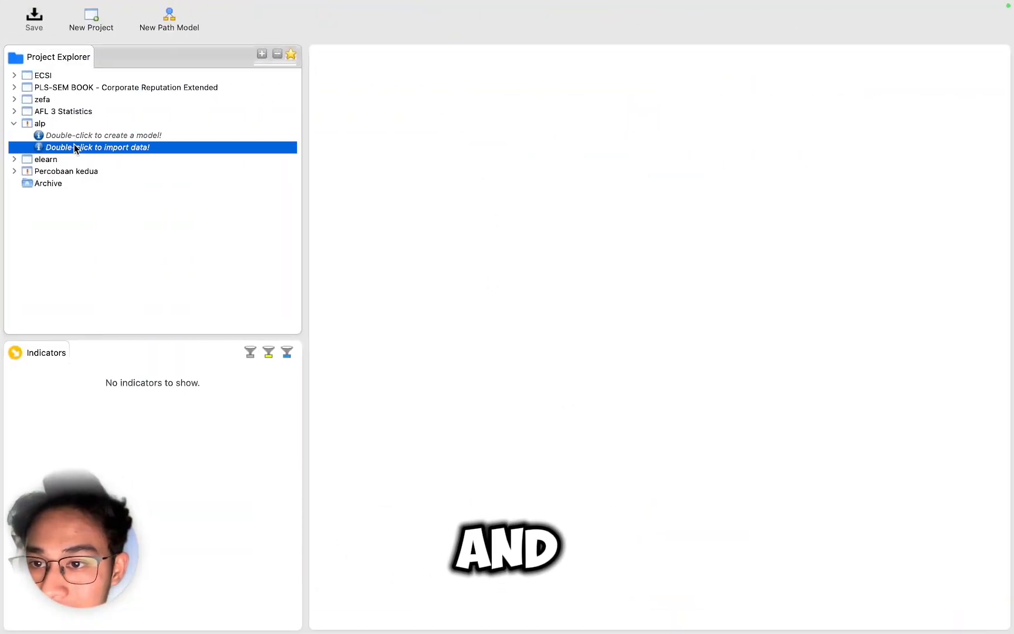
{"action": "double_click", "coordinate": [75, 148]}
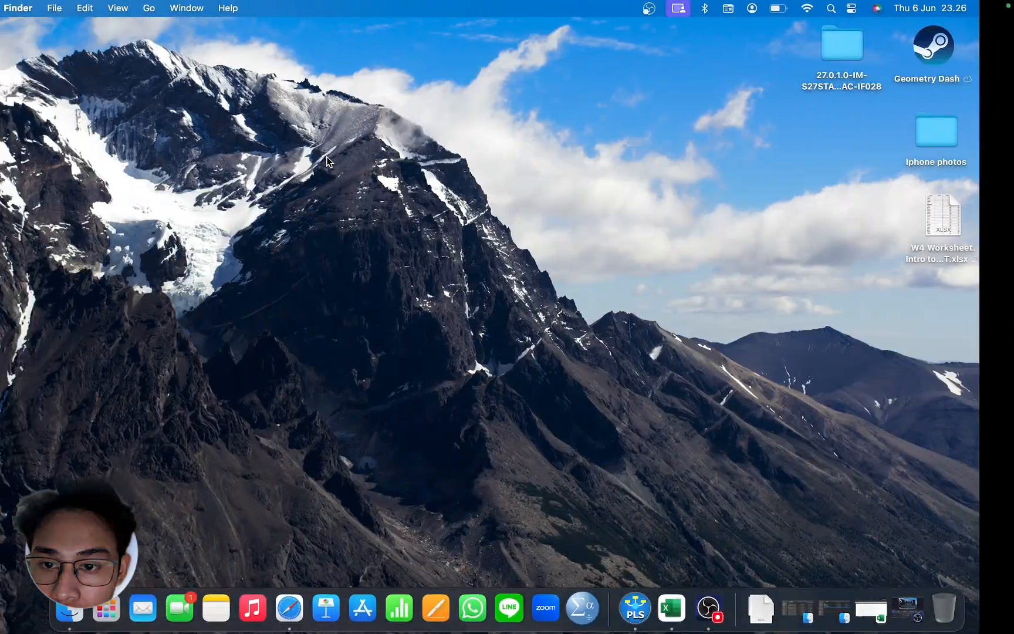
Step: Switch to Excel and review the AFL 3 SmartPLS 100 Data columns A1 through DV4
{"action": "left_click", "coordinate": [672, 608]}
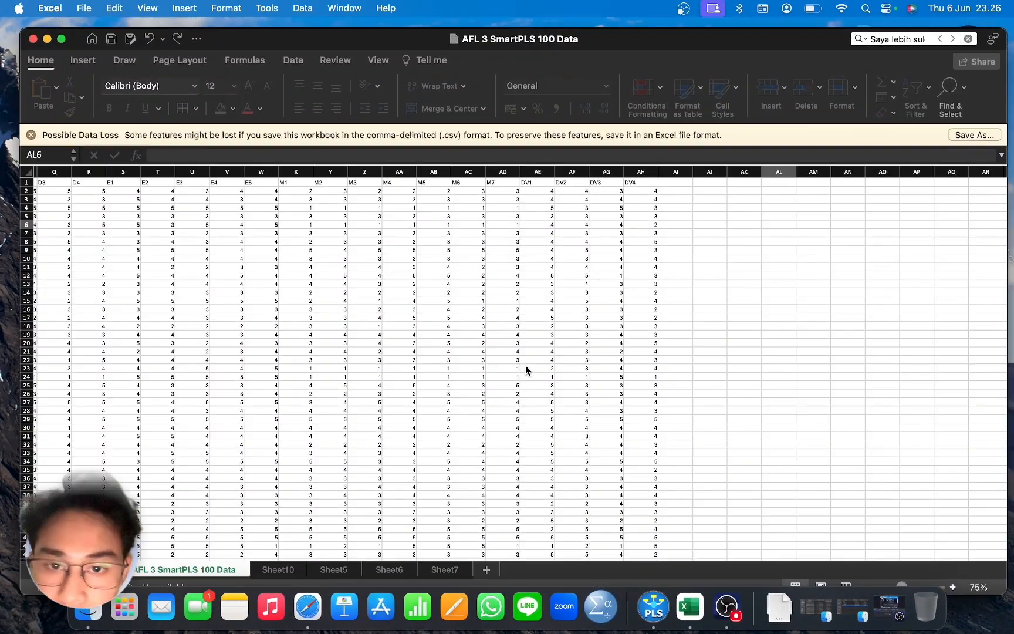
{"action": "scroll", "coordinate": [372, 340], "scroll_direction": "left", "scroll_amount": 10}
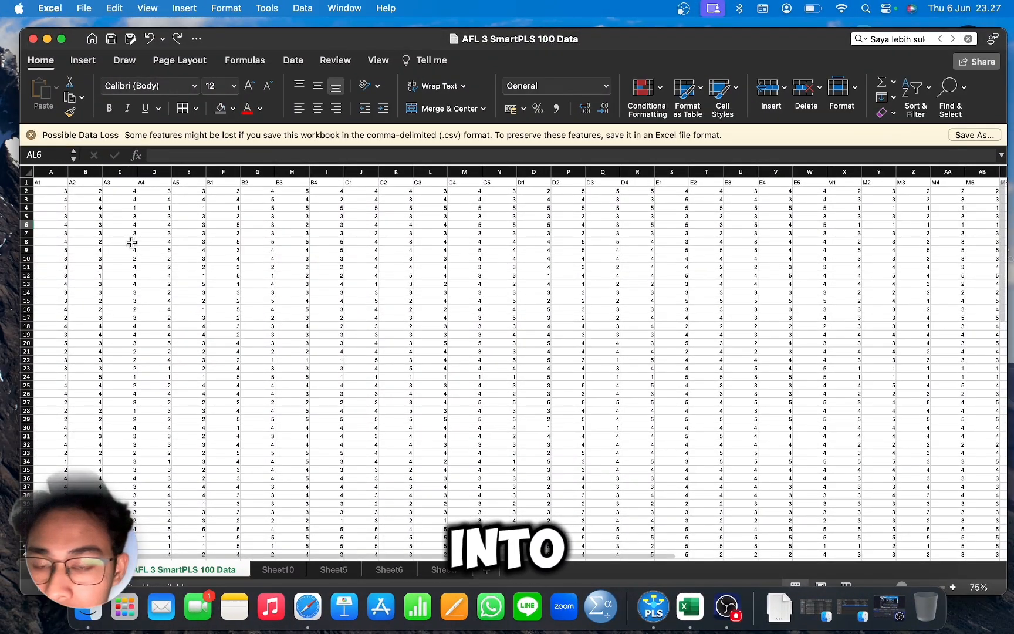
{"action": "scroll", "coordinate": [531, 237], "scroll_direction": "right", "scroll_amount": 1}
{"action": "scroll", "coordinate": [532, 237], "scroll_direction": "down", "scroll_amount": 1}
{"action": "scroll", "coordinate": [532, 237], "scroll_direction": "down", "scroll_amount": 12}
{"action": "scroll", "coordinate": [532, 236], "scroll_direction": "left", "scroll_amount": 1}
{"action": "scroll", "coordinate": [532, 236], "scroll_direction": "up", "scroll_amount": 12}
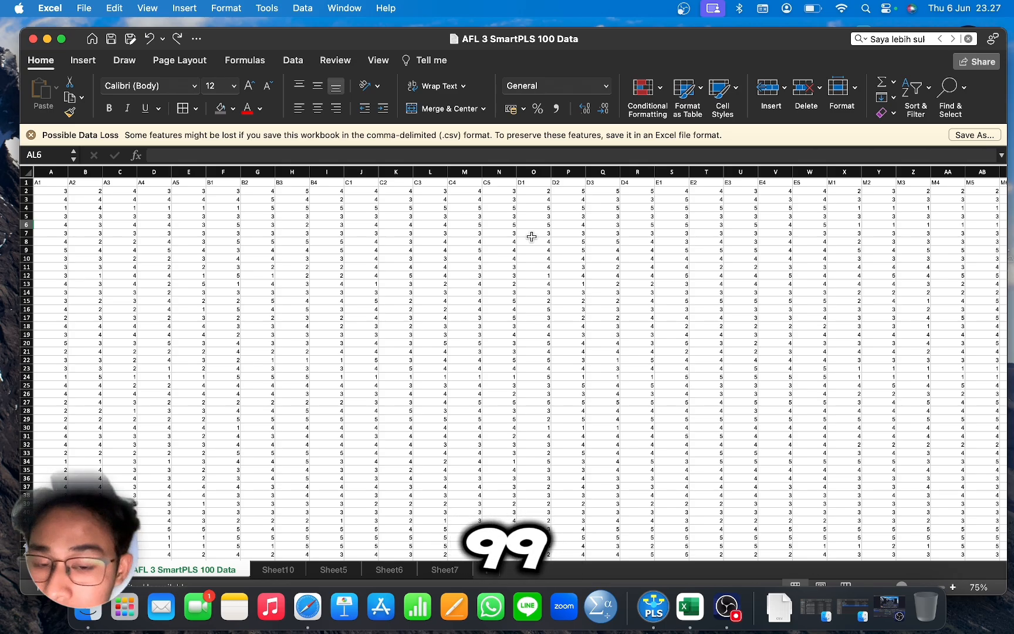
{"action": "scroll", "coordinate": [532, 237], "scroll_direction": "right", "scroll_amount": 8}
{"action": "scroll", "coordinate": [532, 237], "scroll_direction": "left", "scroll_amount": 10}
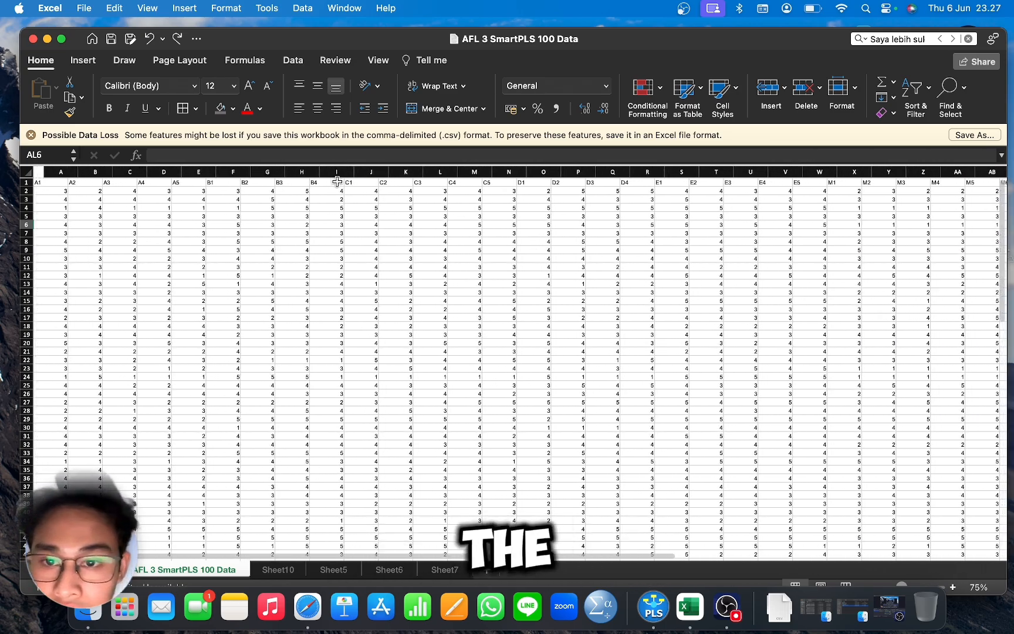
{"action": "scroll", "coordinate": [644, 213], "scroll_direction": "right", "scroll_amount": 10}
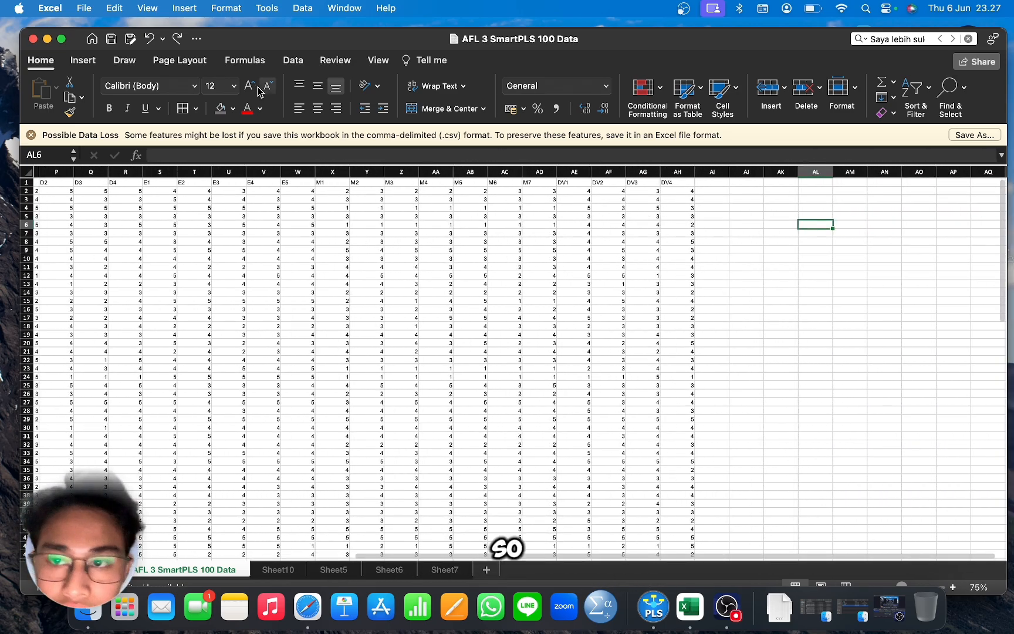
{"action": "left_click", "coordinate": [82, 8]}
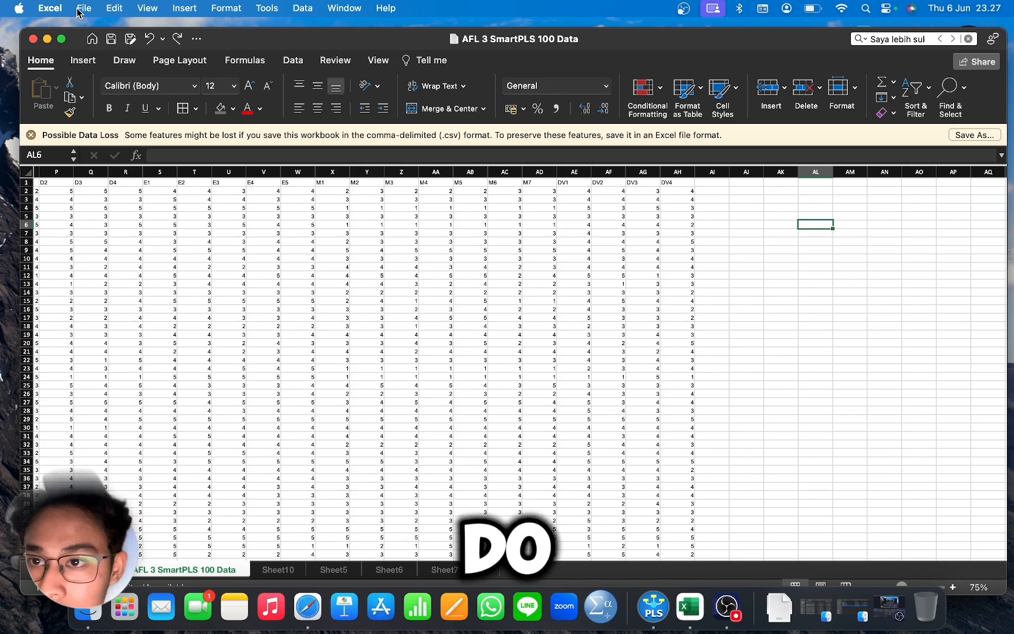
{"action": "left_click", "coordinate": [129, 129]}
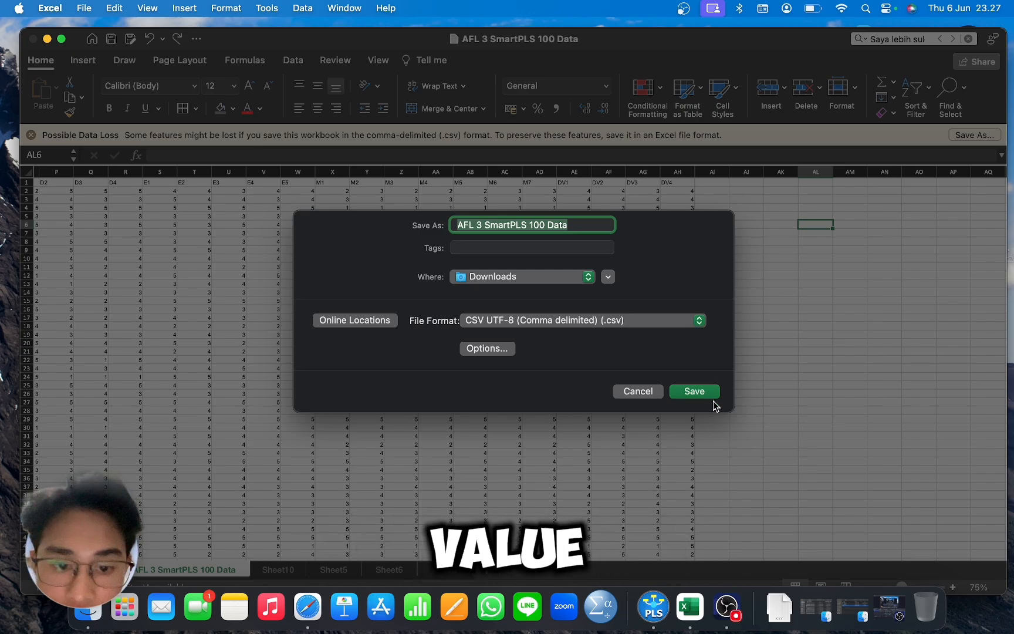
{"action": "left_click", "coordinate": [638, 392]}
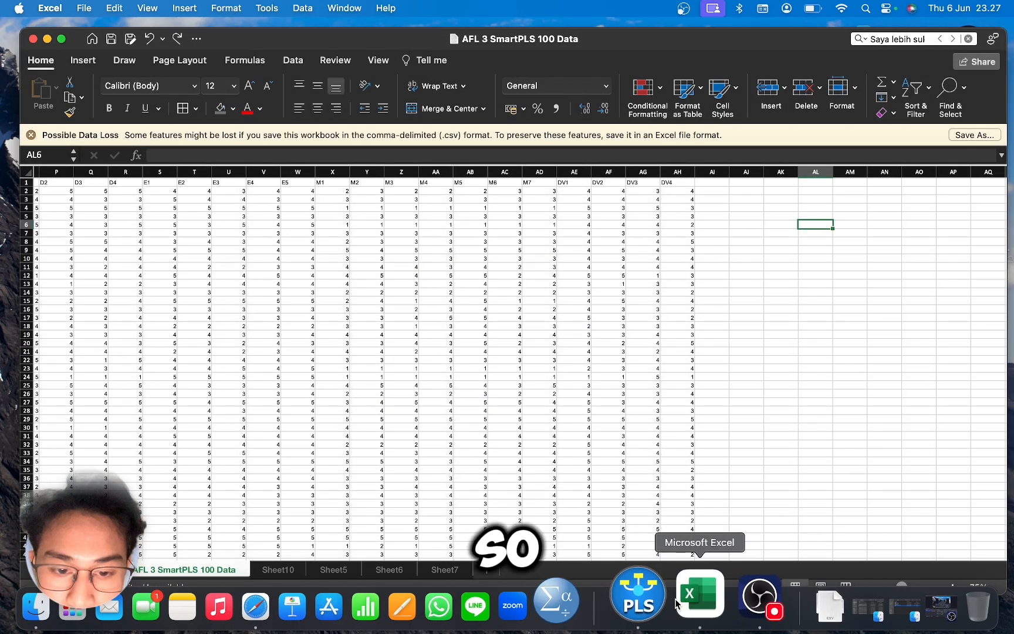
Step: Import AFL 3 SmartPLS 100 Data.csv into the alp project as the dataset alp
{"action": "left_click", "coordinate": [653, 608]}
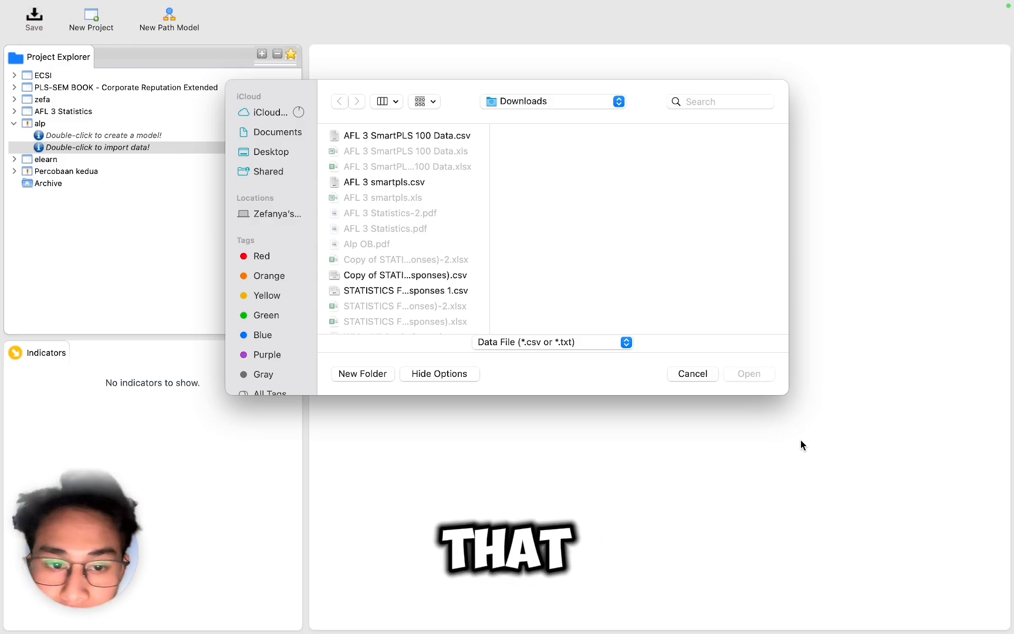
{"action": "left_click", "coordinate": [676, 372]}
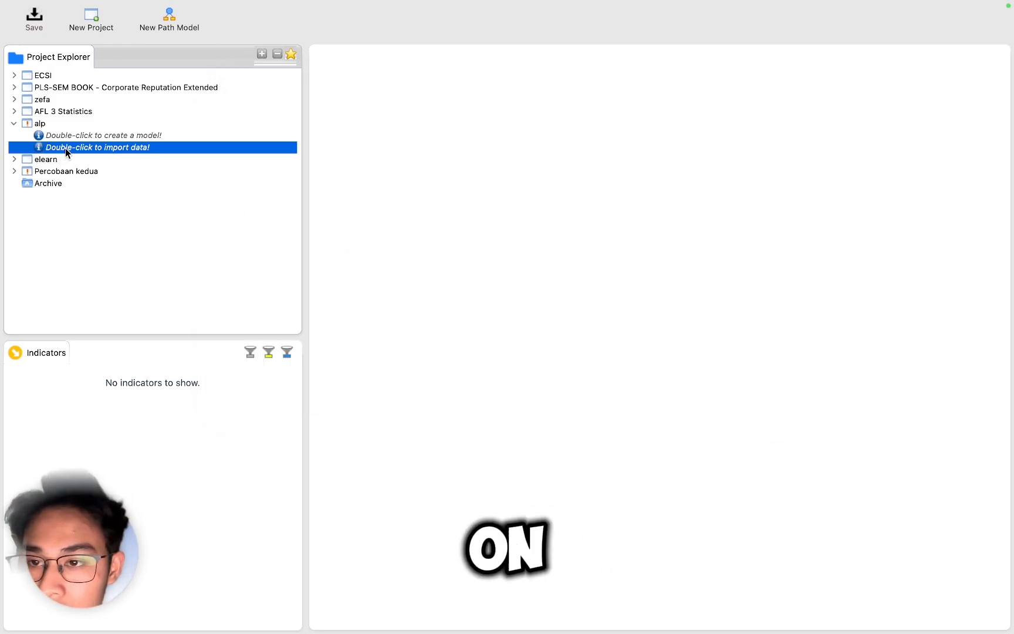
{"action": "double_click", "coordinate": [63, 148]}
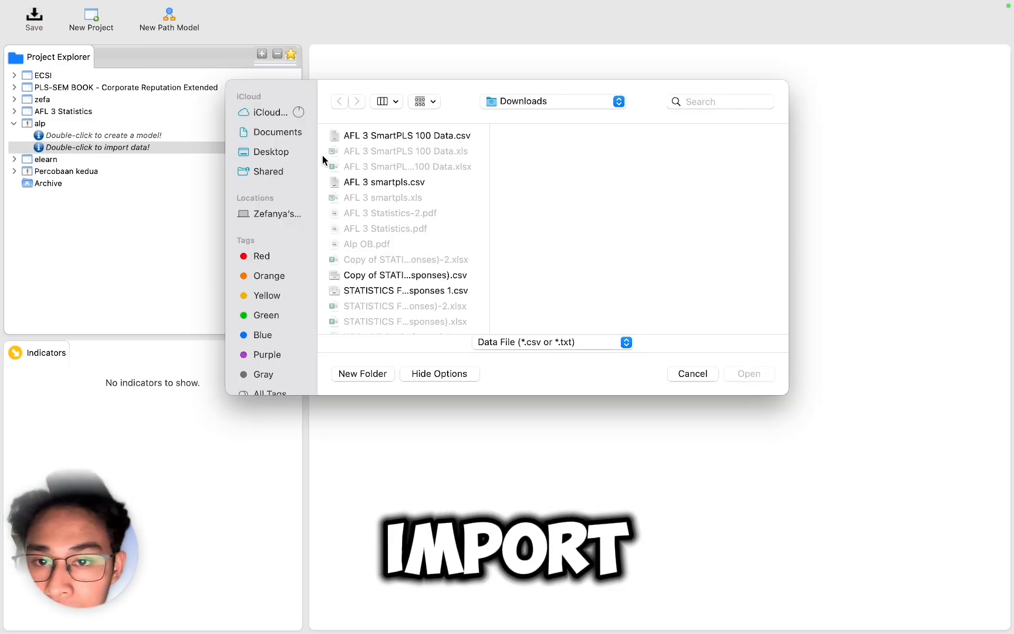
{"action": "left_click", "coordinate": [392, 138]}
{"action": "left_click", "coordinate": [748, 374]}
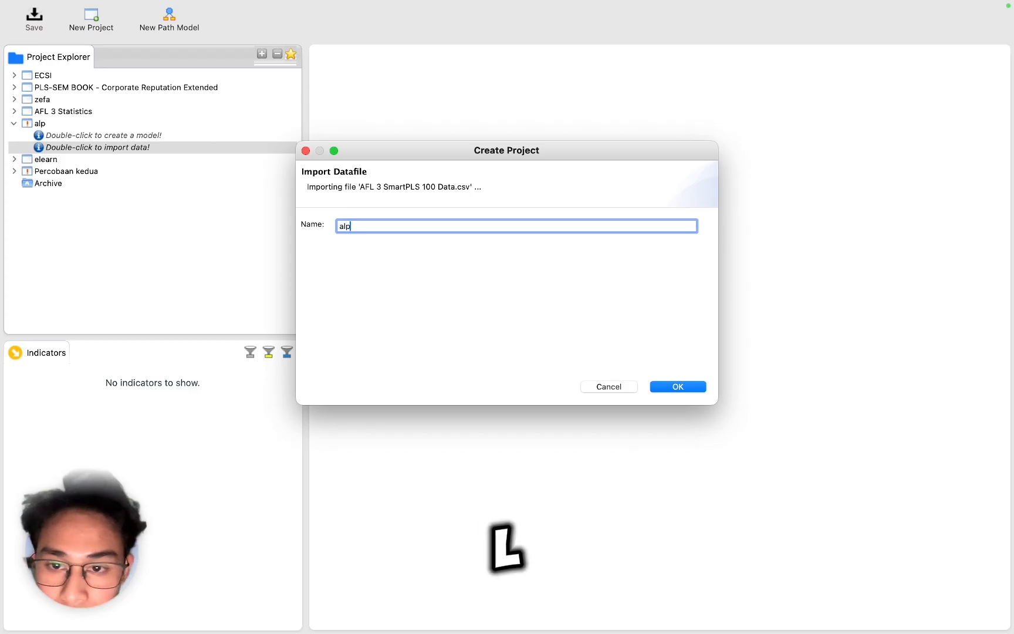
{"action": "left_click", "coordinate": [663, 385]}
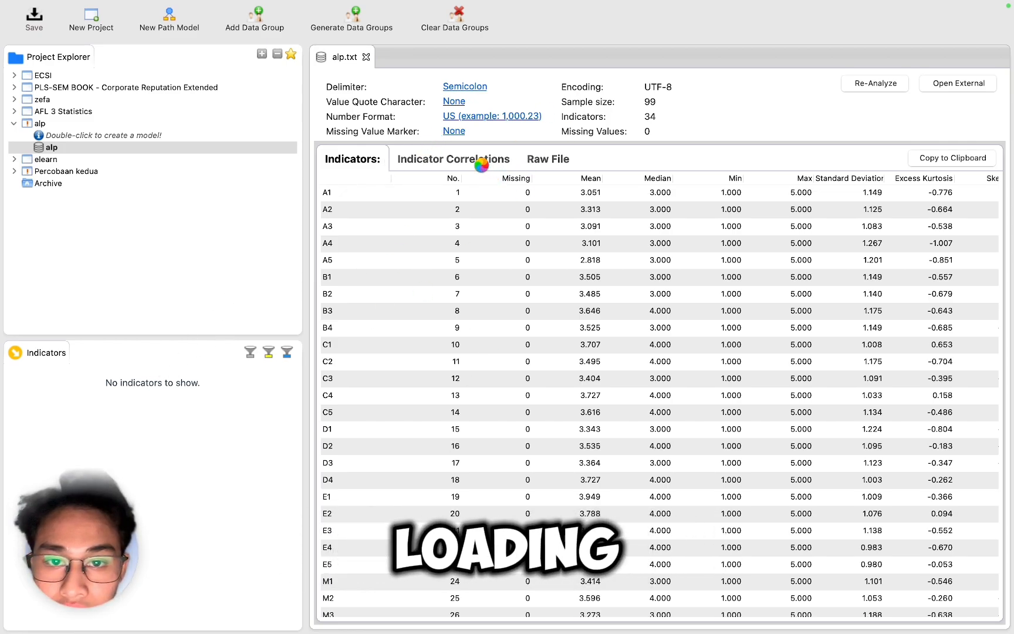
Step: Create a new path model named alp model in the alp project
{"action": "left_click", "coordinate": [154, 136]}
{"action": "double_click", "coordinate": [155, 137]}
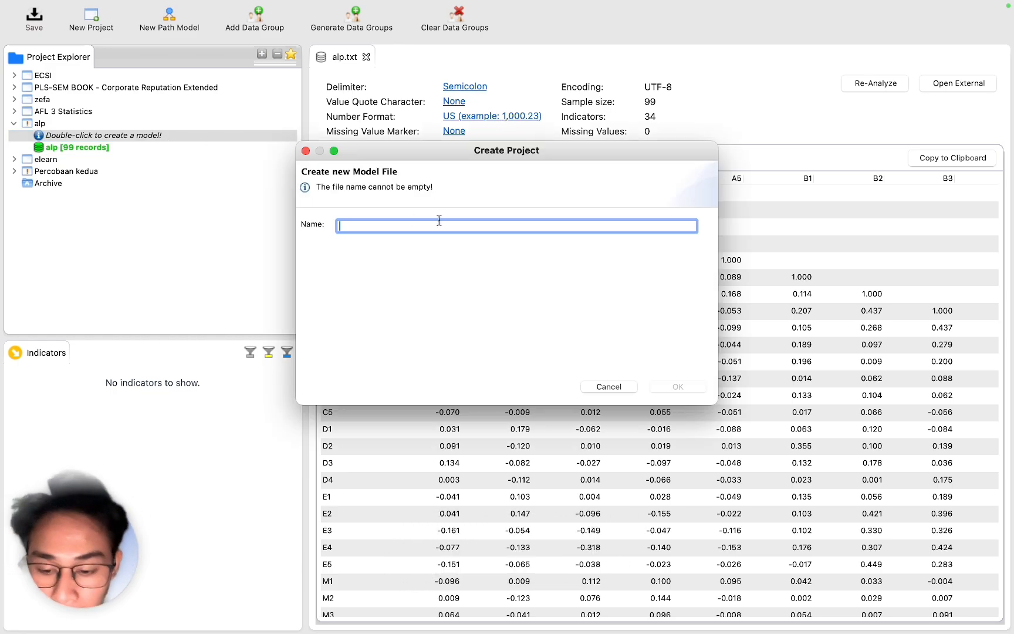
{"action": "type", "text": "alp model"}
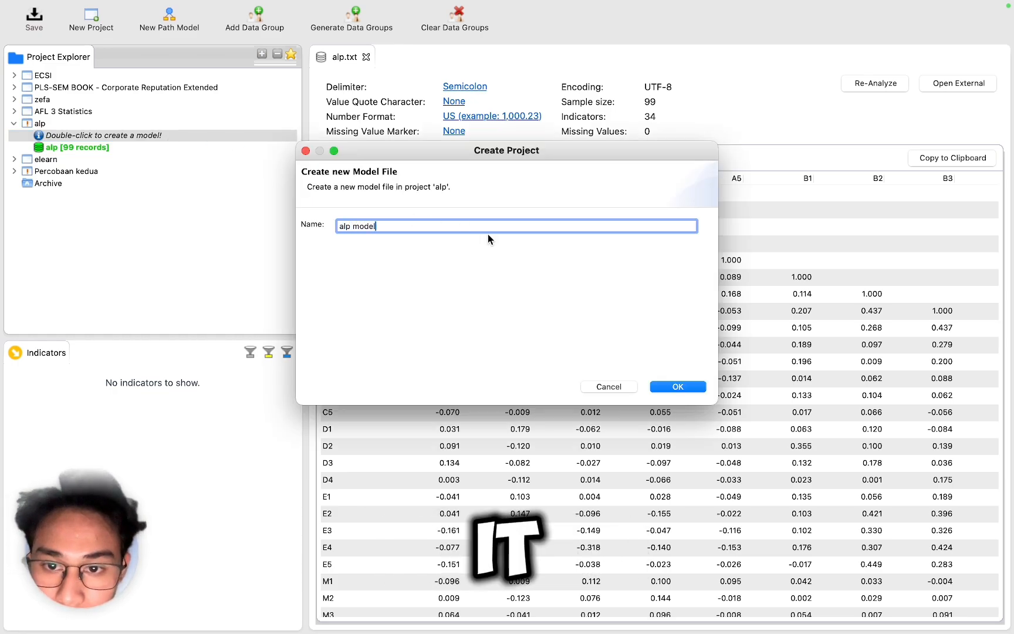
{"action": "left_click", "coordinate": [663, 385]}
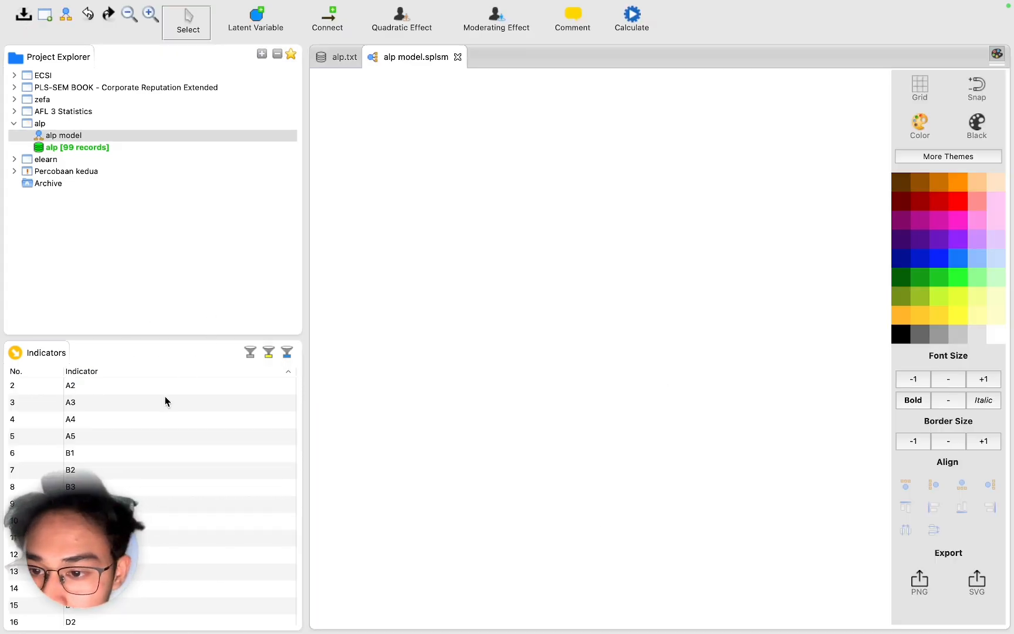
Step: Place the A, B, C and D indicators onto the canvas as four latent variables
{"action": "scroll", "coordinate": [164, 433], "scroll_direction": "down", "scroll_amount": 5}
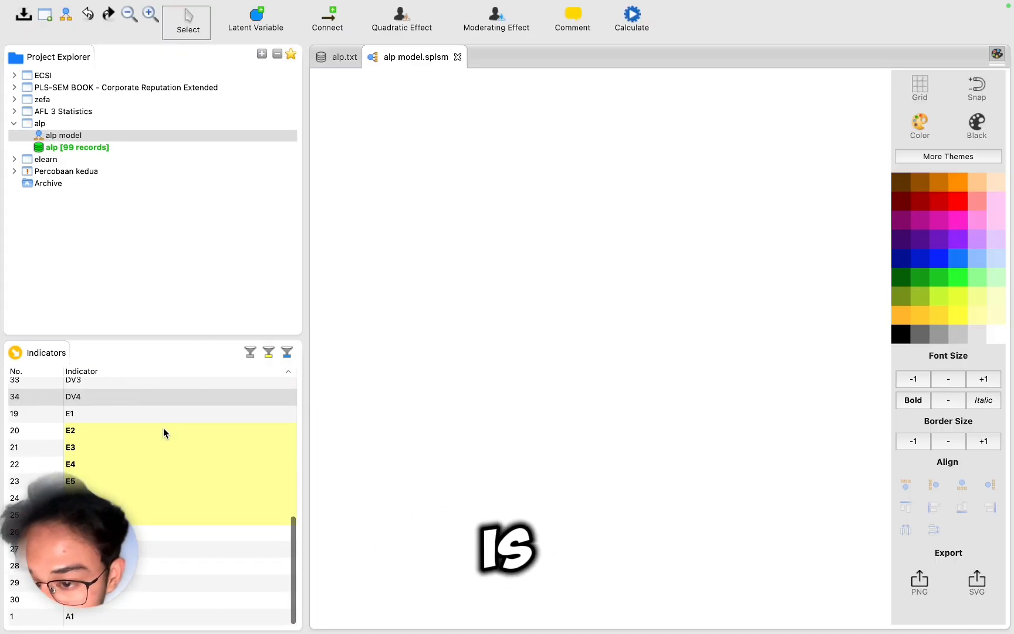
{"action": "scroll", "coordinate": [164, 433], "scroll_direction": "up", "scroll_amount": 1}
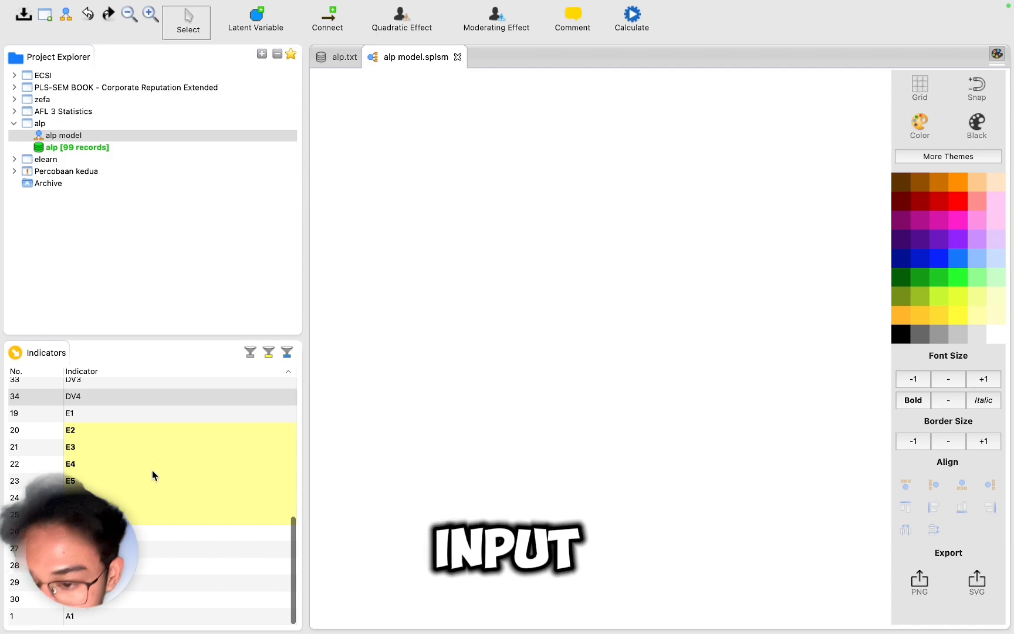
{"action": "left_click", "coordinate": [115, 613]}
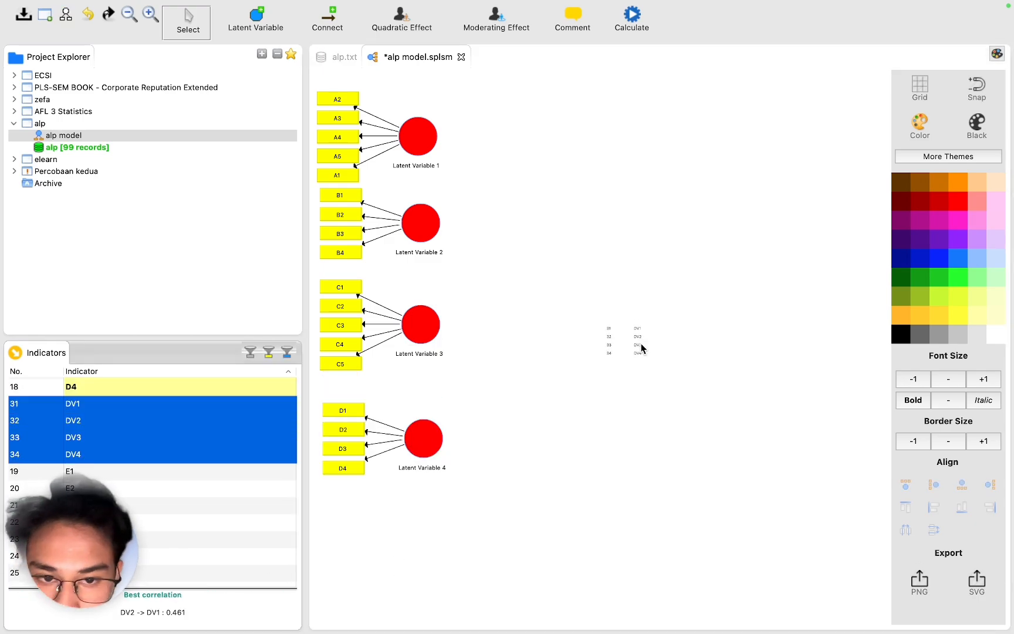
Step: Place the E, M and DV indicator groups onto the canvas as three more latent variables
{"action": "left_click_drag", "start_coordinate": [638, 340], "coordinate": [840, 360]}
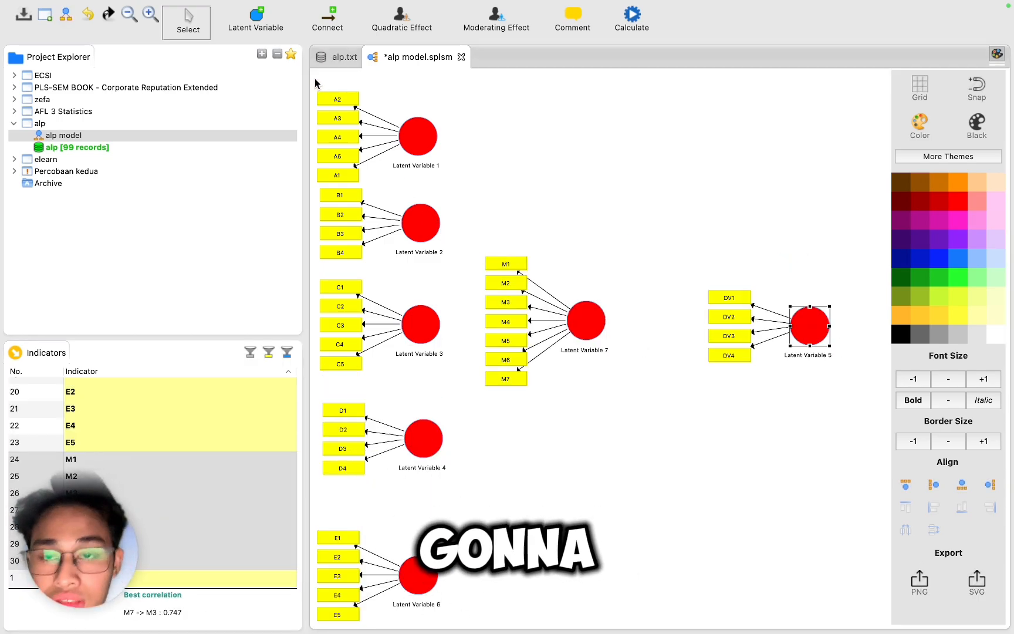
Step: Connect the personality constructs to the M construct and the DV construct, and the M construct to the DV construct
{"action": "left_click", "coordinate": [327, 18]}
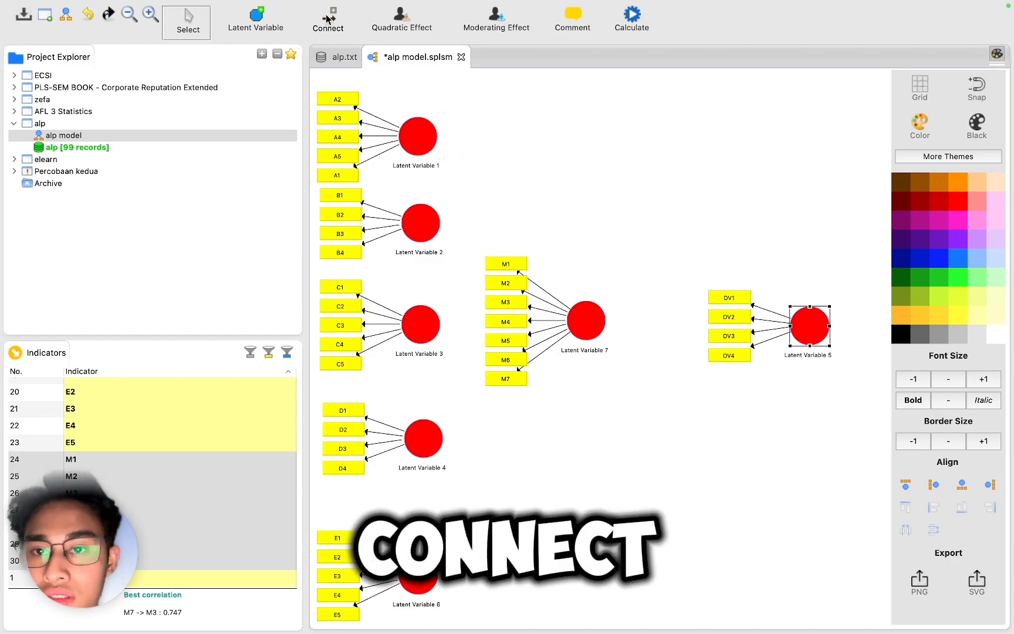
{"action": "left_click", "coordinate": [422, 145]}
{"action": "left_click", "coordinate": [585, 314]}
{"action": "left_click", "coordinate": [422, 223]}
{"action": "left_click", "coordinate": [585, 314]}
{"action": "left_click", "coordinate": [421, 324]}
{"action": "left_click", "coordinate": [584, 320]}
{"action": "left_click", "coordinate": [423, 438]}
{"action": "left_click", "coordinate": [585, 322]}
{"action": "left_click", "coordinate": [809, 325]}
{"action": "left_click", "coordinate": [424, 438]}
{"action": "left_click", "coordinate": [809, 325]}
{"action": "left_click", "coordinate": [421, 324]}
{"action": "left_click", "coordinate": [809, 322]}
{"action": "left_click", "coordinate": [421, 223]}
{"action": "left_click", "coordinate": [808, 323]}
{"action": "left_click", "coordinate": [418, 137]}
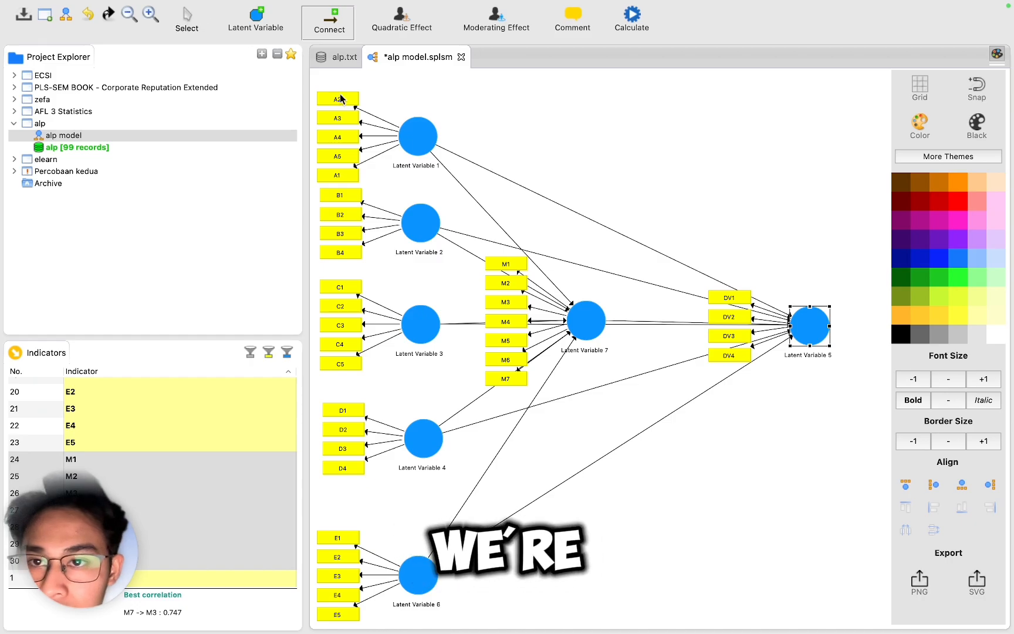
Step: Nudge the A construct slightly right and open, then cancel, its indicator weighting settings
{"action": "left_click", "coordinate": [425, 132]}
{"action": "left_click_drag", "start_coordinate": [425, 132], "coordinate": [440, 132]}
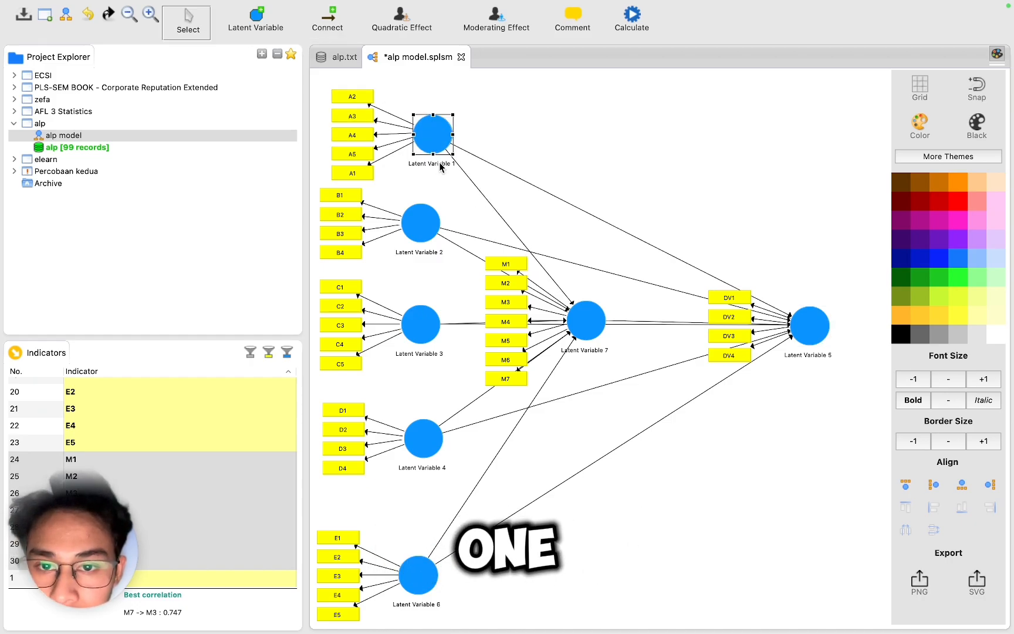
{"action": "double_click", "coordinate": [438, 162]}
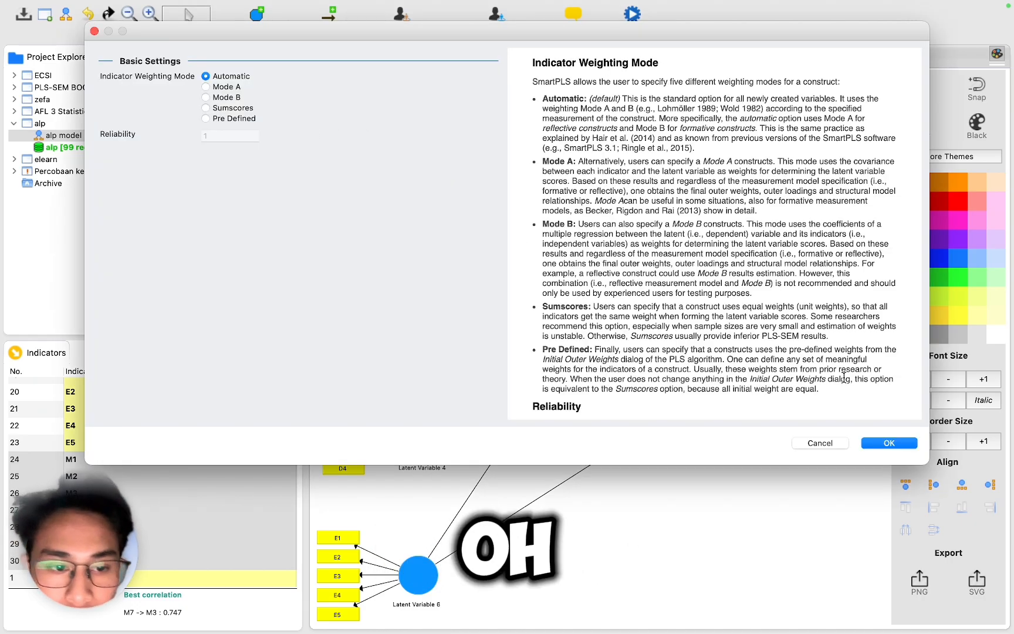
{"action": "left_click", "coordinate": [812, 444]}
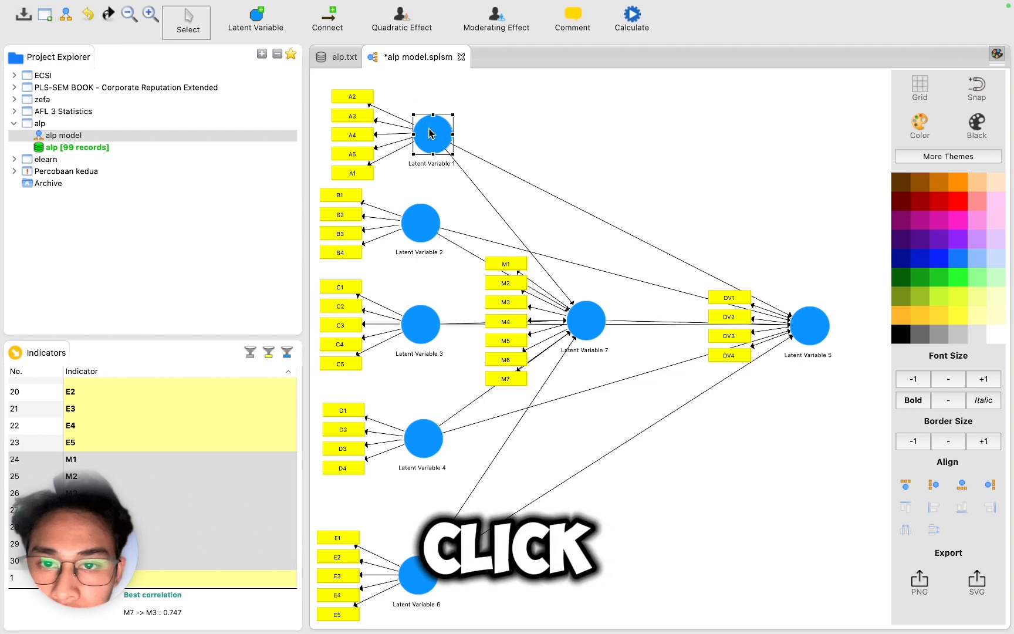
Step: Rename Latent Variable 1 to Neuroticism
{"action": "right_click", "coordinate": [432, 134]}
{"action": "left_click", "coordinate": [460, 153]}
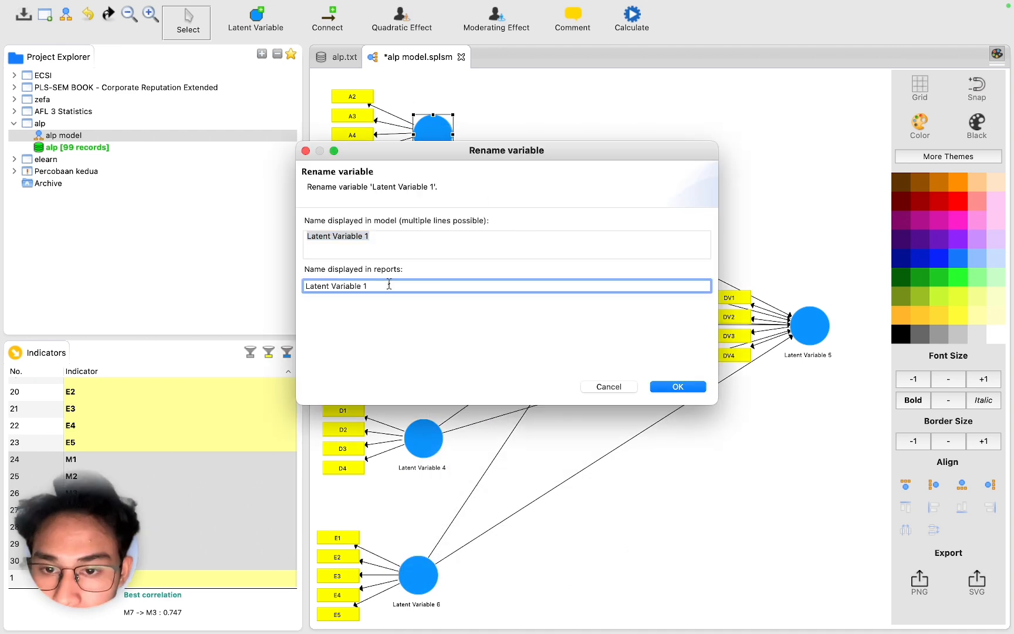
{"action": "key", "text": "Tab"}
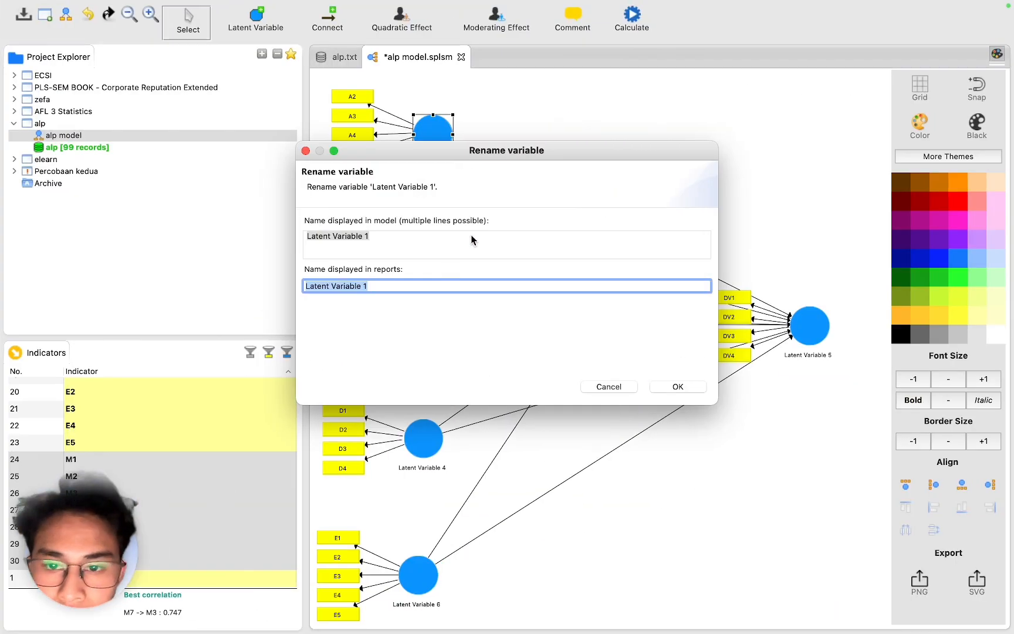
{"action": "left_click", "coordinate": [472, 237]}
{"action": "type", "text": "Neuroticism"}
{"action": "left_click", "coordinate": [677, 387]}
Step: Rename the remaining constructs Extraversion, Openness, Agreeableness, Conscientiousness, AI Usage and Anchoring Bias
{"action": "right_click", "coordinate": [422, 221]}
{"action": "left_click", "coordinate": [461, 224]}
{"action": "type", "text": "Extraversion"}
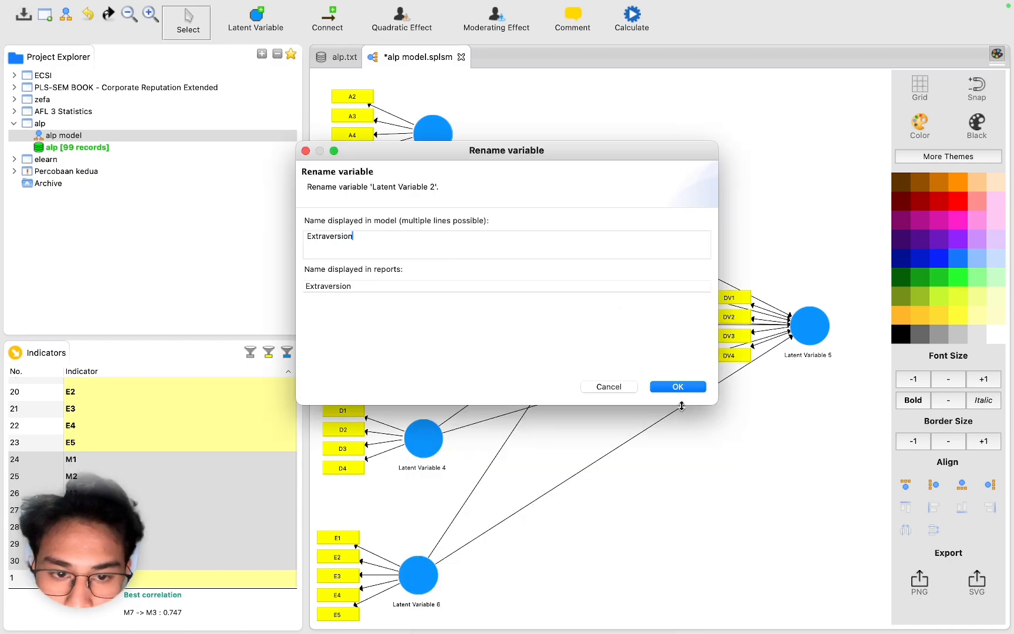
{"action": "type", "text": "Agreeab"}
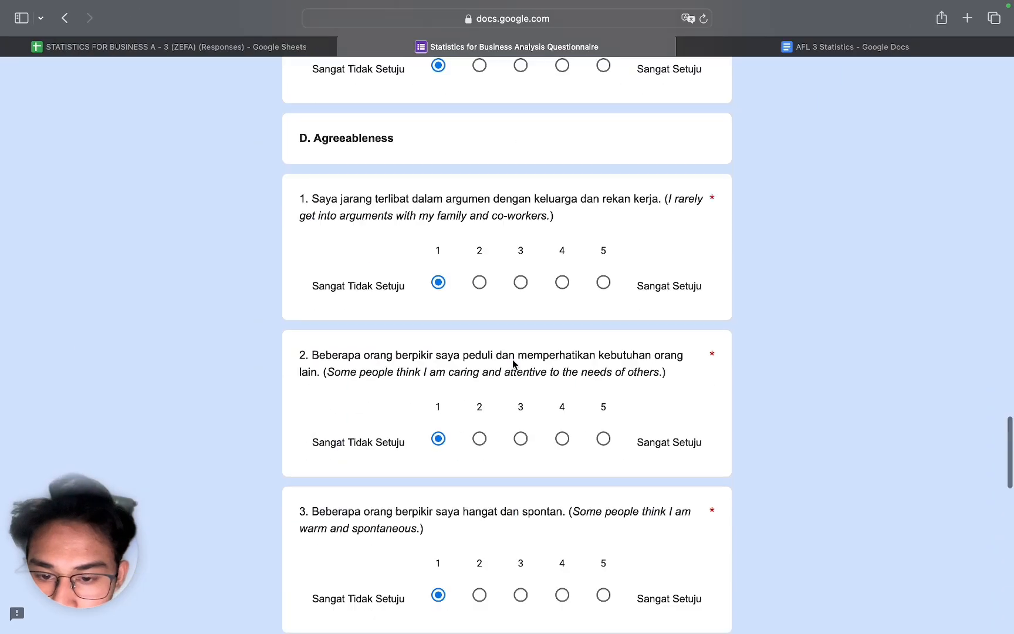
{"action": "scroll", "coordinate": [451, 390], "scroll_direction": "down", "scroll_amount": 6}
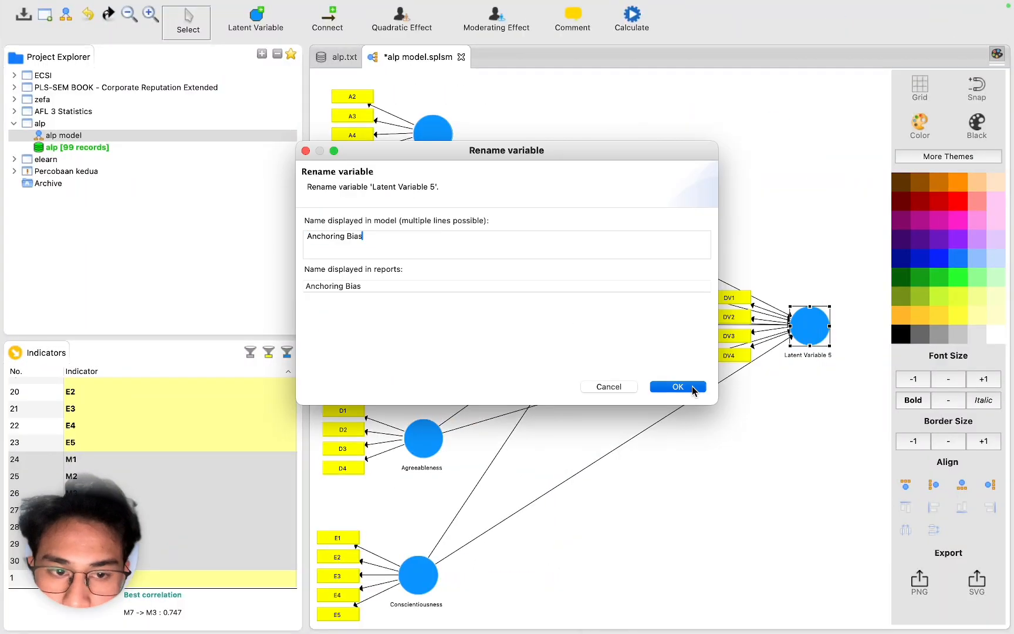
{"action": "left_click", "coordinate": [692, 386]}
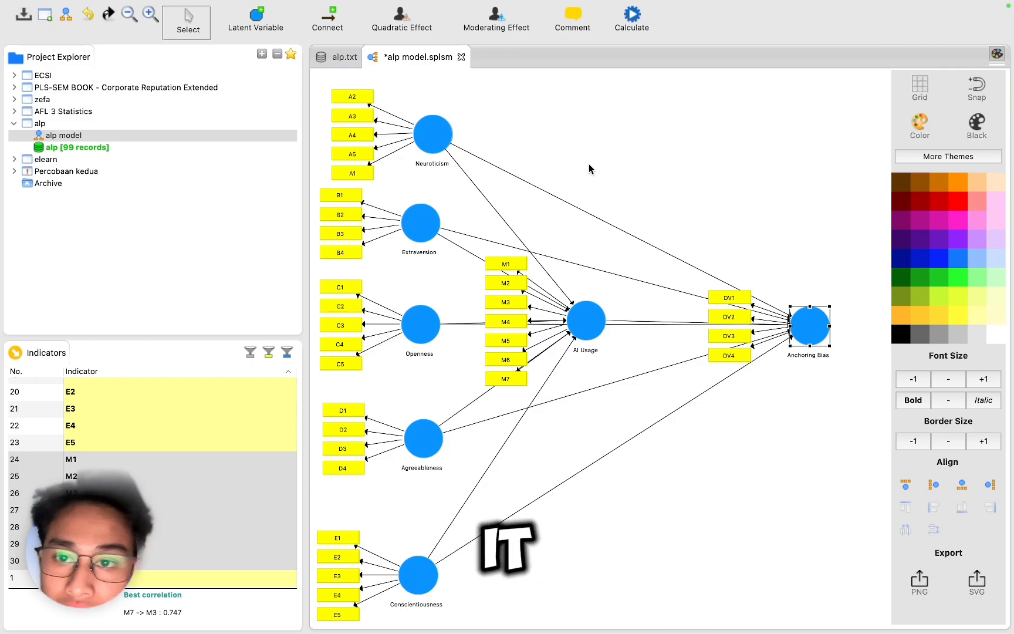
Step: Run the PLS Algorithm with the path weighting scheme, 300 maximum iterations and stop criterion 7
{"action": "left_click", "coordinate": [636, 31]}
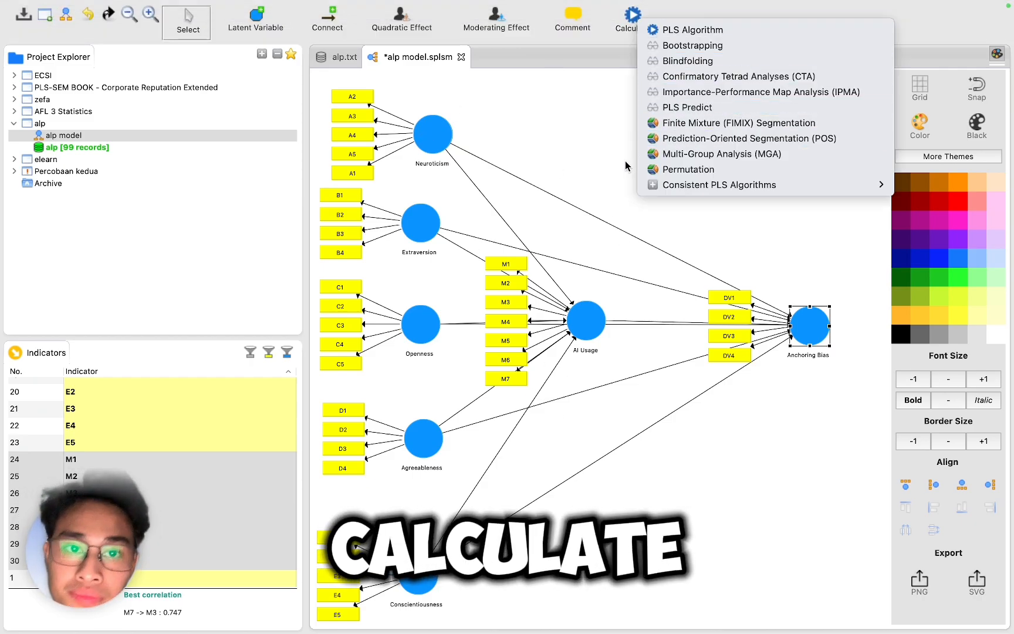
{"action": "left_click", "coordinate": [687, 31]}
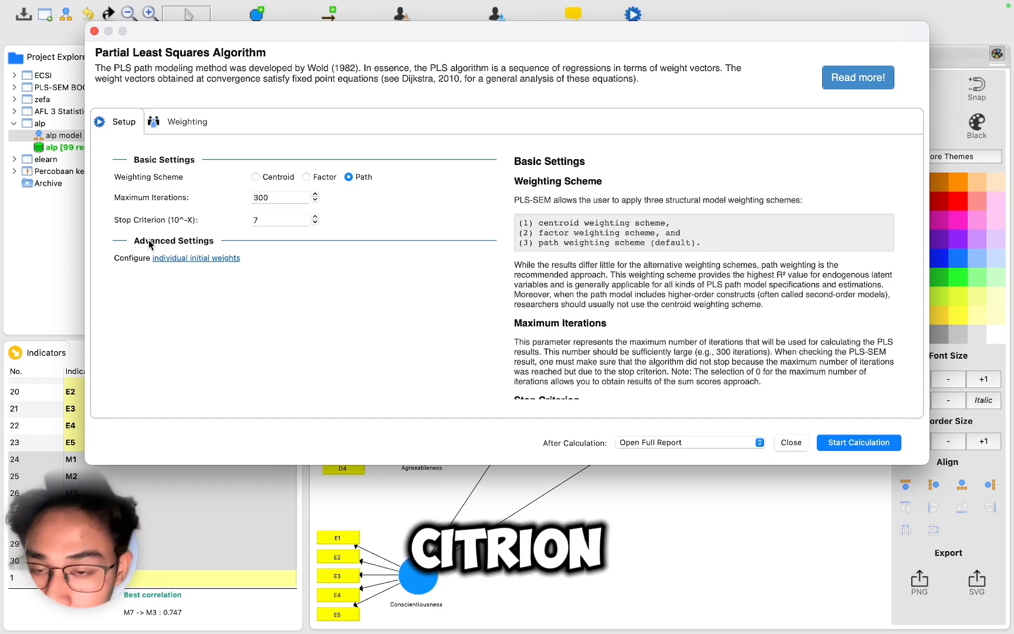
{"action": "left_click", "coordinate": [842, 442]}
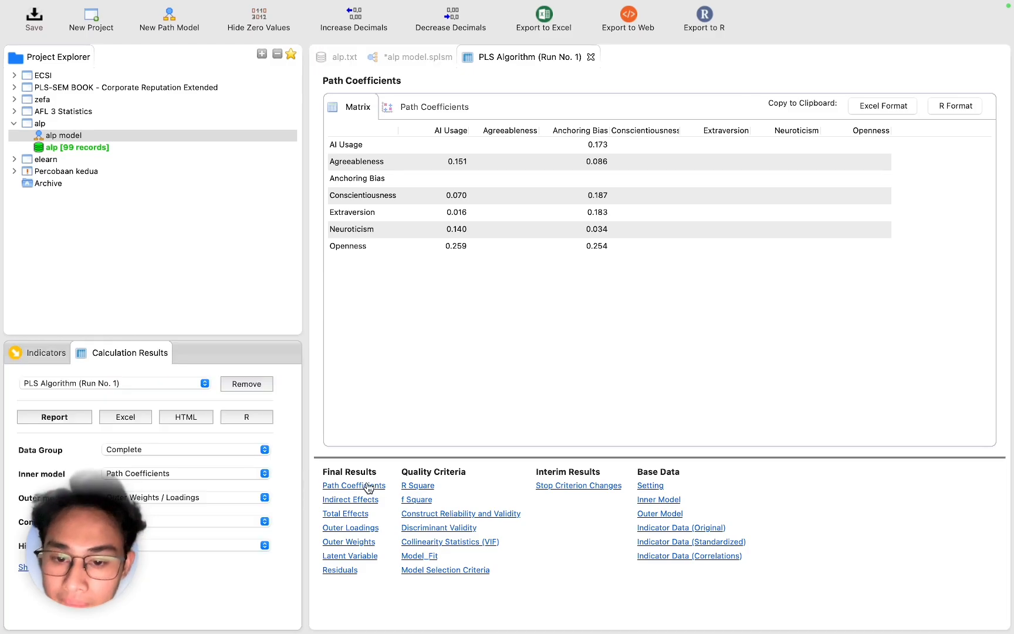
Step: Examine the outer loadings of every indicator in the PLS Algorithm report
{"action": "left_click", "coordinate": [348, 528]}
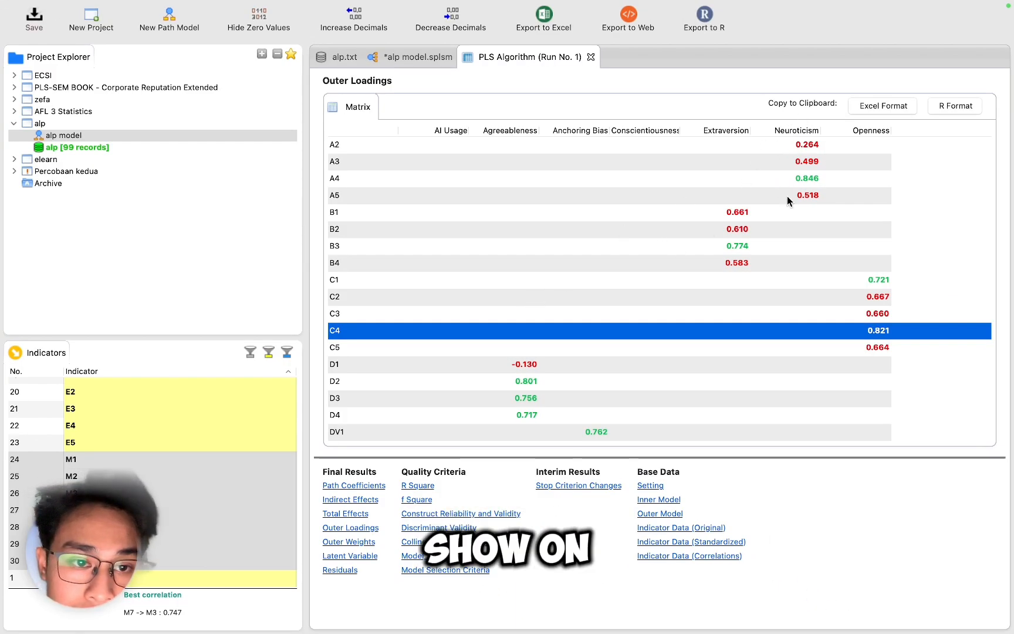
{"action": "left_click", "coordinate": [698, 180]}
{"action": "left_click", "coordinate": [670, 233]}
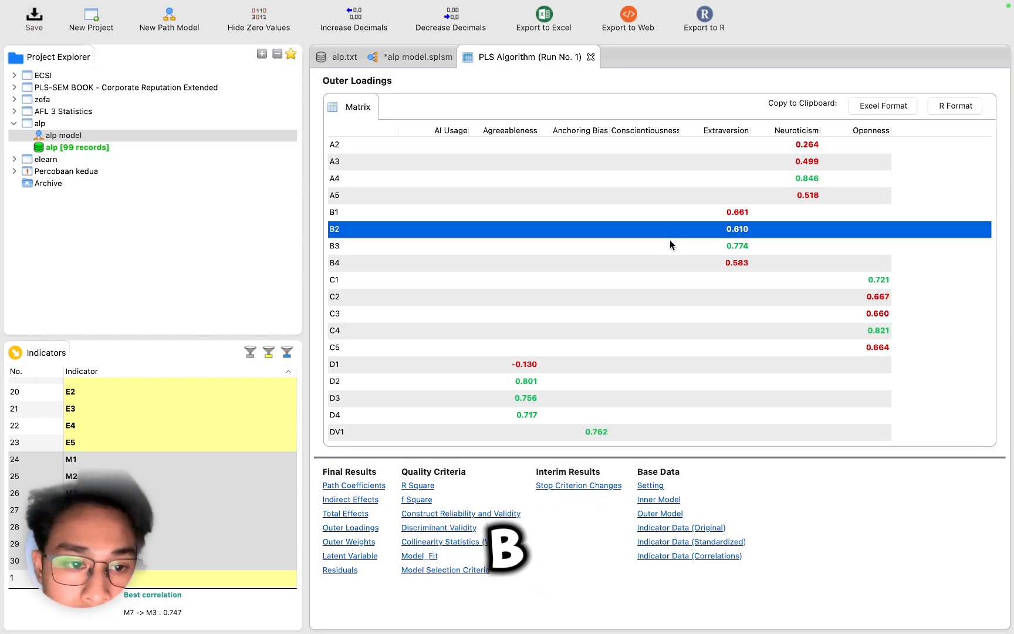
{"action": "scroll", "coordinate": [670, 237], "scroll_direction": "down", "scroll_amount": 3}
{"action": "scroll", "coordinate": [670, 238], "scroll_direction": "up", "scroll_amount": 3}
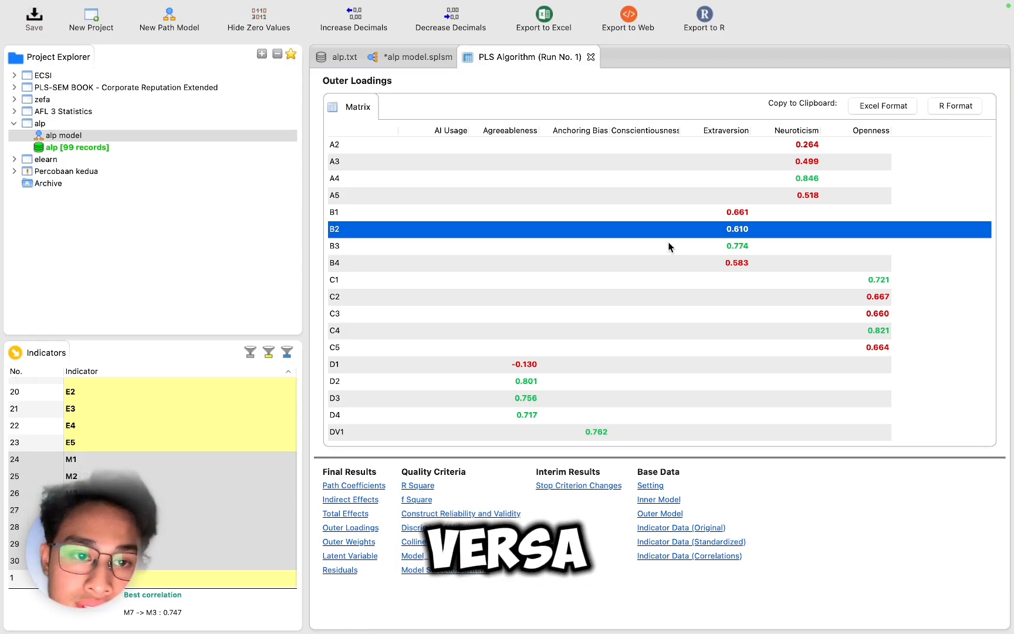
{"action": "left_click", "coordinate": [808, 163]}
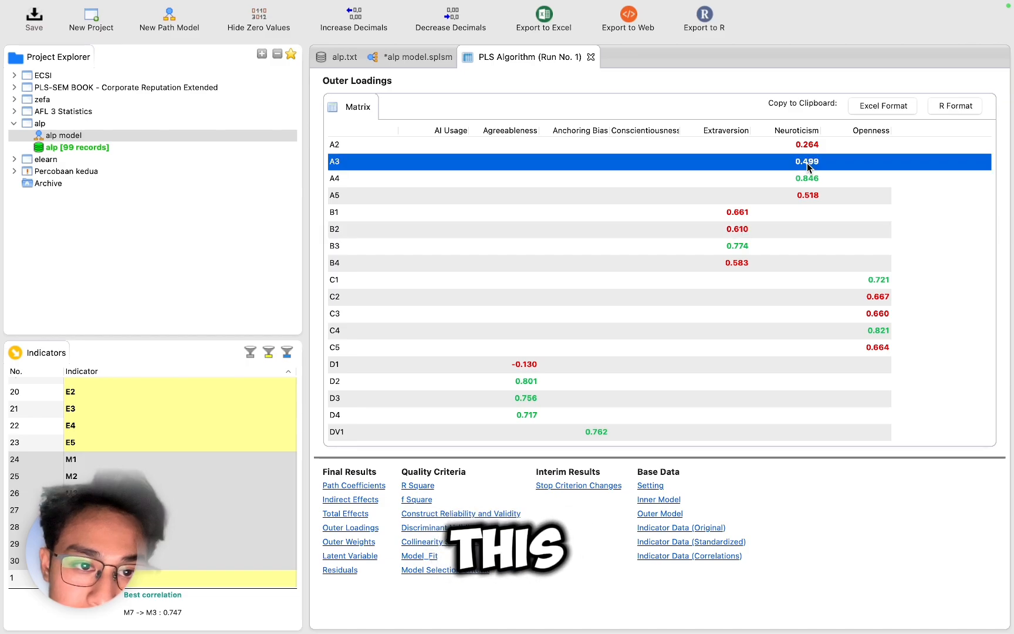
{"action": "left_click", "coordinate": [809, 179]}
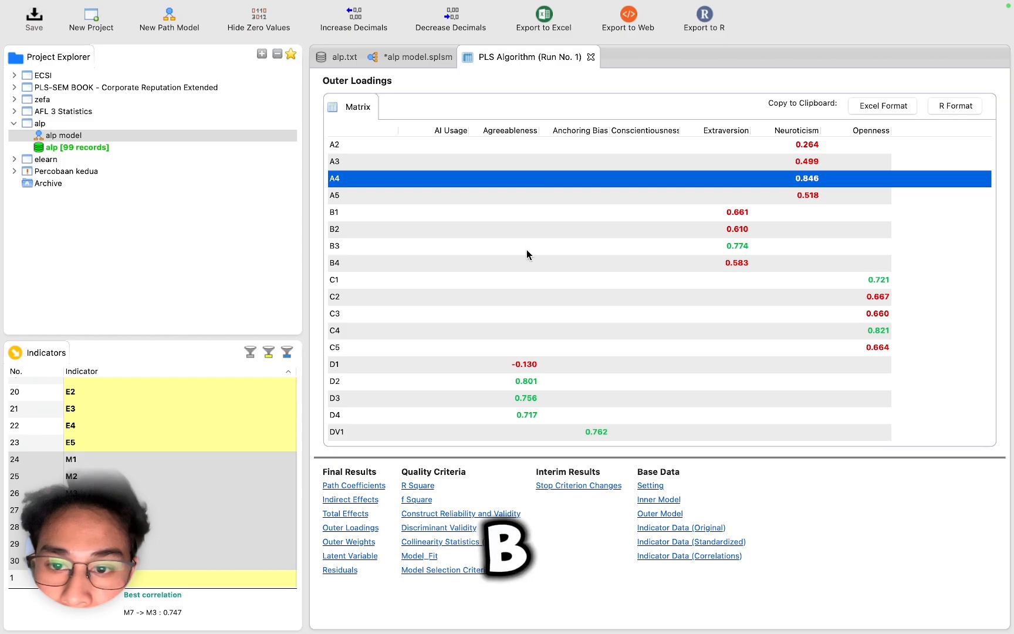
{"action": "scroll", "coordinate": [526, 250], "scroll_direction": "down", "scroll_amount": 1}
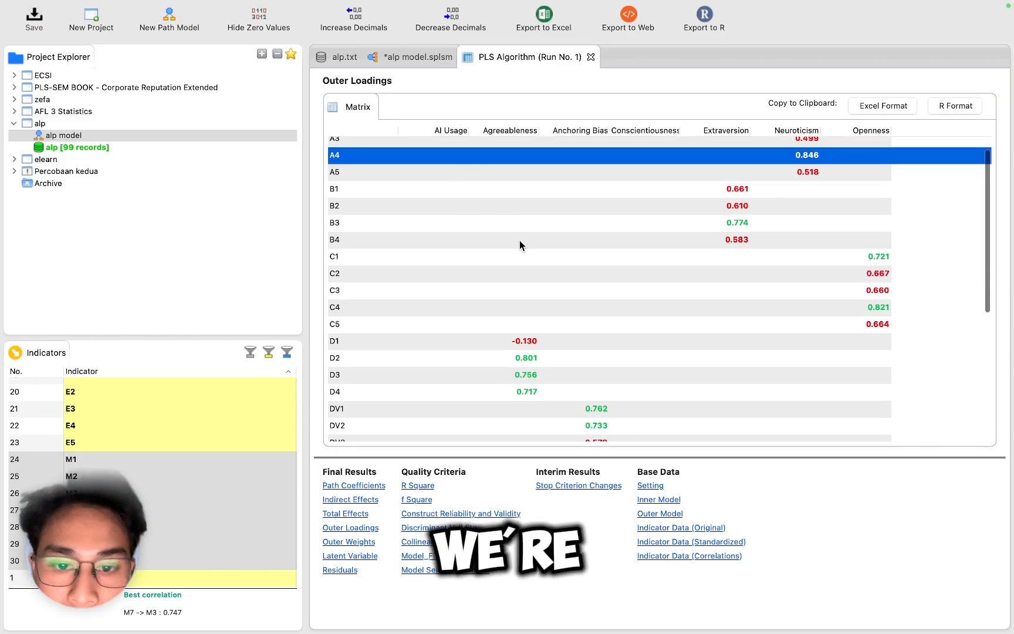
{"action": "scroll", "coordinate": [521, 241], "scroll_direction": "down", "scroll_amount": 5}
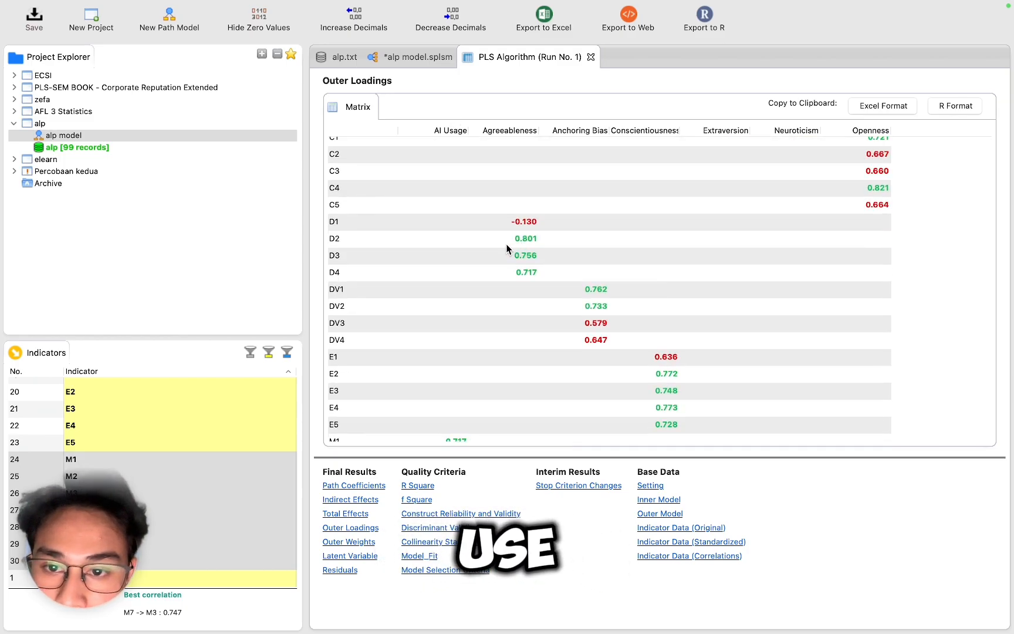
{"action": "scroll", "coordinate": [557, 377], "scroll_direction": "down", "scroll_amount": 3}
{"action": "scroll", "coordinate": [557, 378], "scroll_direction": "up", "scroll_amount": 10}
{"action": "scroll", "coordinate": [557, 377], "scroll_direction": "down", "scroll_amount": 1}
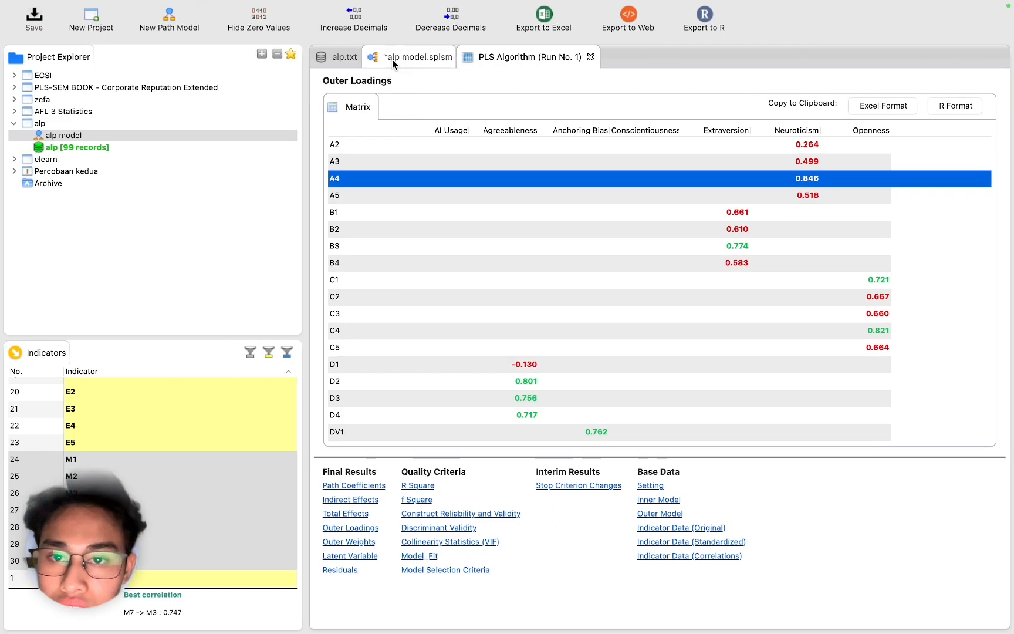
Step: Delete the weak indicators D1, E1, DV3 and DV4 and the Neuroticism, Extraversion and Openness constructs from the model
{"action": "left_click", "coordinate": [418, 57]}
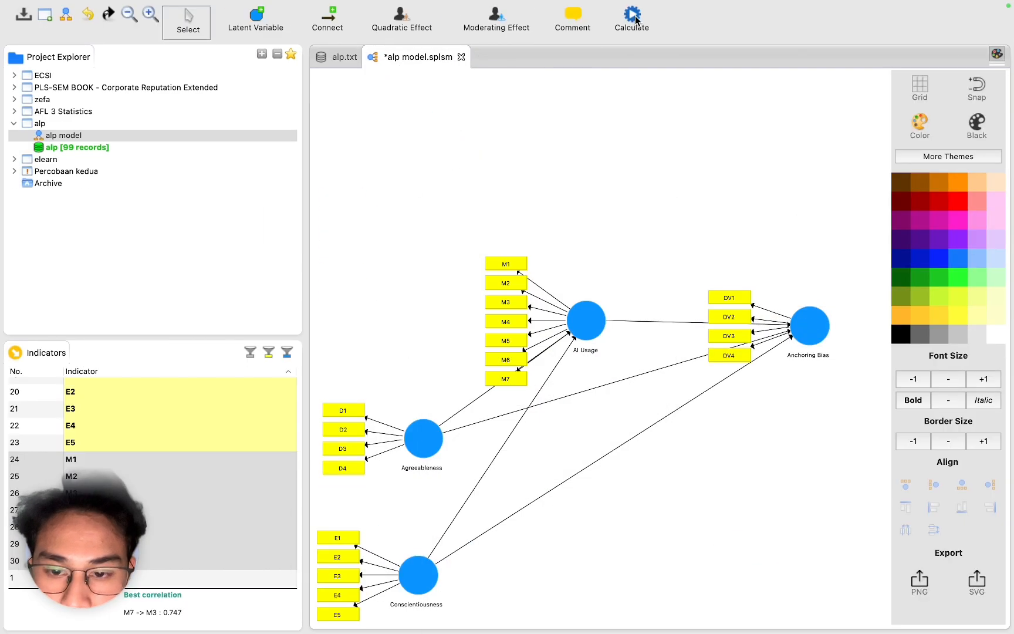
{"action": "left_click", "coordinate": [338, 538]}
{"action": "right_click", "coordinate": [734, 199]}
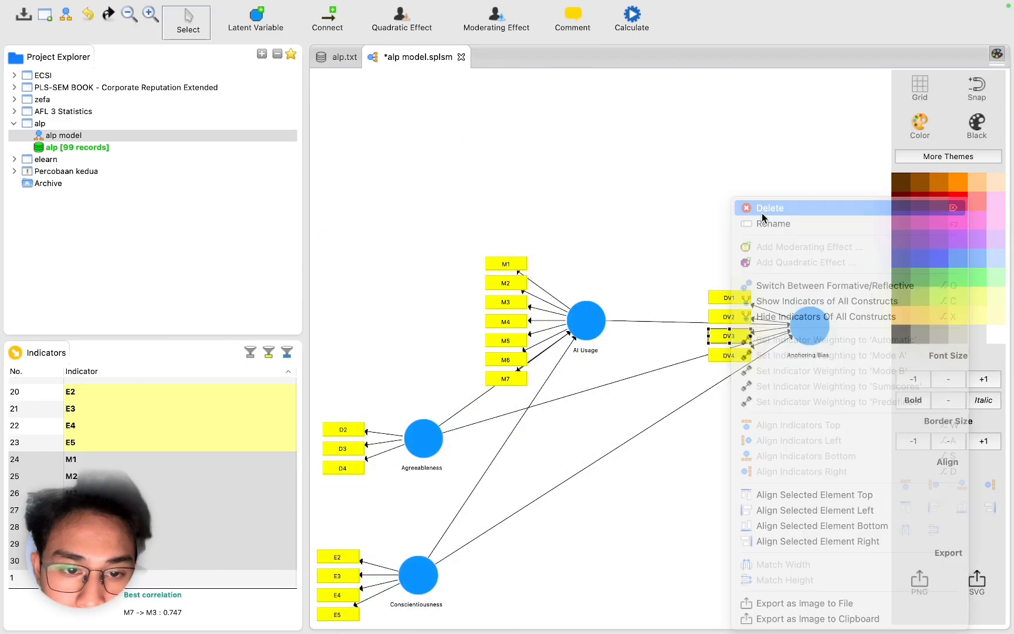
{"action": "left_click", "coordinate": [766, 208]}
Step: Rerun the PLS Algorithm on the trimmed model
{"action": "left_click", "coordinate": [636, 23]}
{"action": "left_click", "coordinate": [681, 27]}
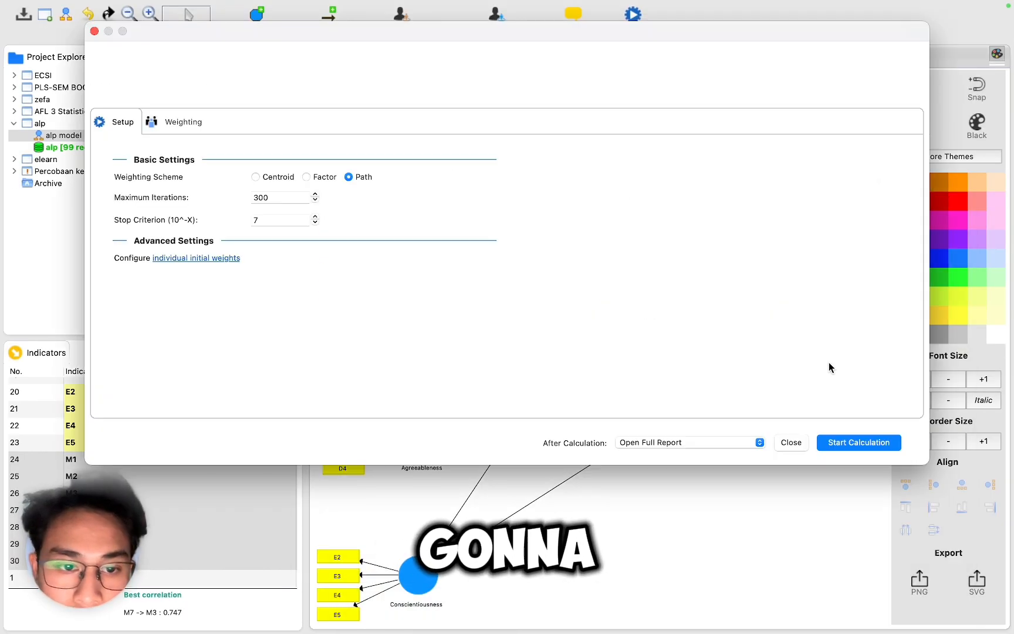
{"action": "left_click", "coordinate": [855, 446]}
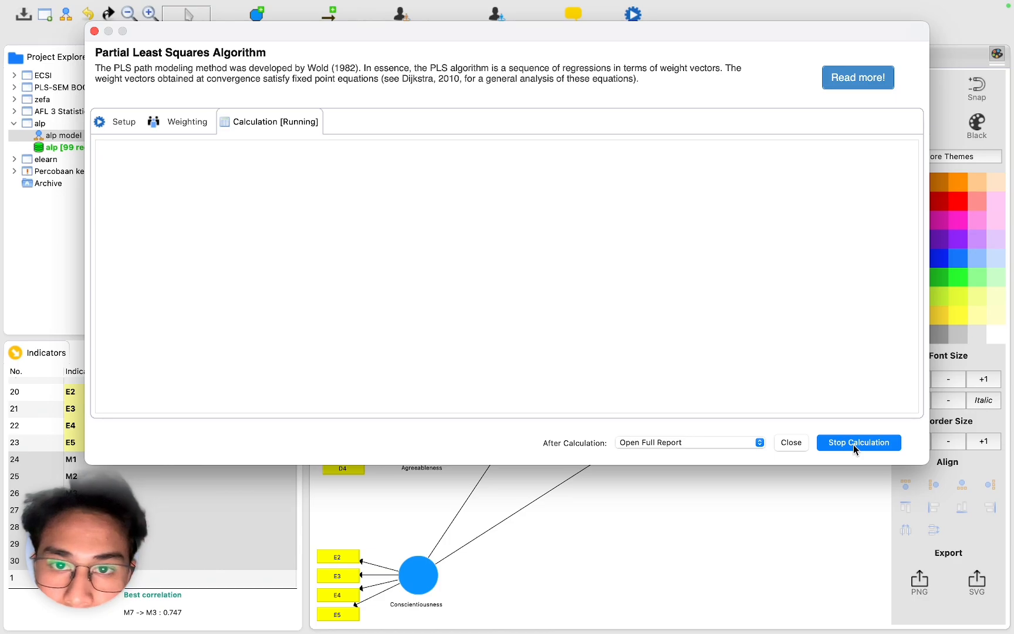
Step: Review the new outer loadings, latent variable scores and latent variable correlations
{"action": "left_click", "coordinate": [360, 528]}
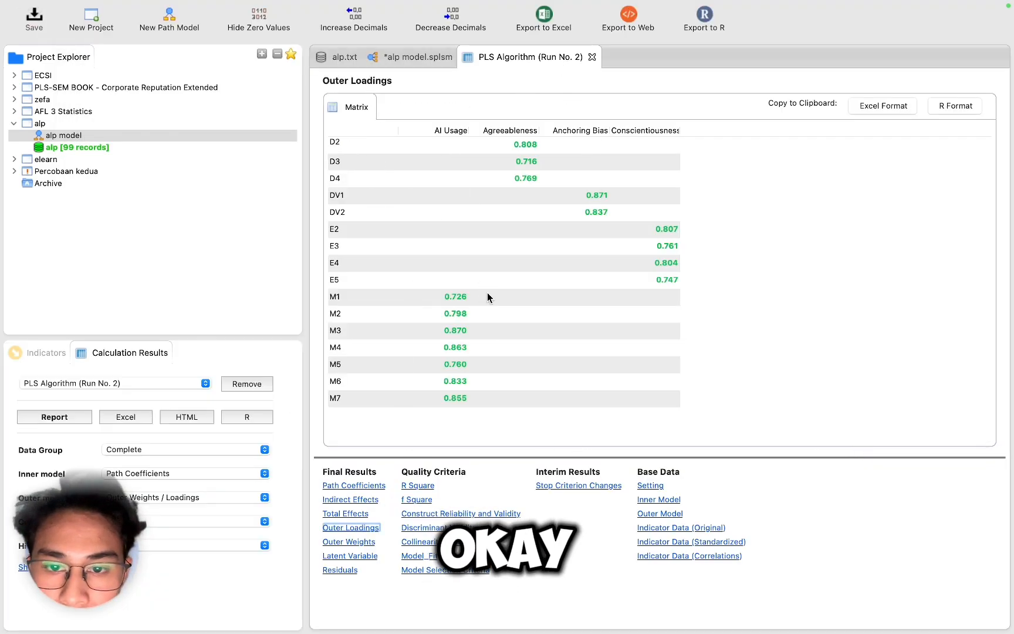
{"action": "scroll", "coordinate": [487, 298], "scroll_direction": "up", "scroll_amount": 1}
{"action": "scroll", "coordinate": [487, 298], "scroll_direction": "down", "scroll_amount": 1}
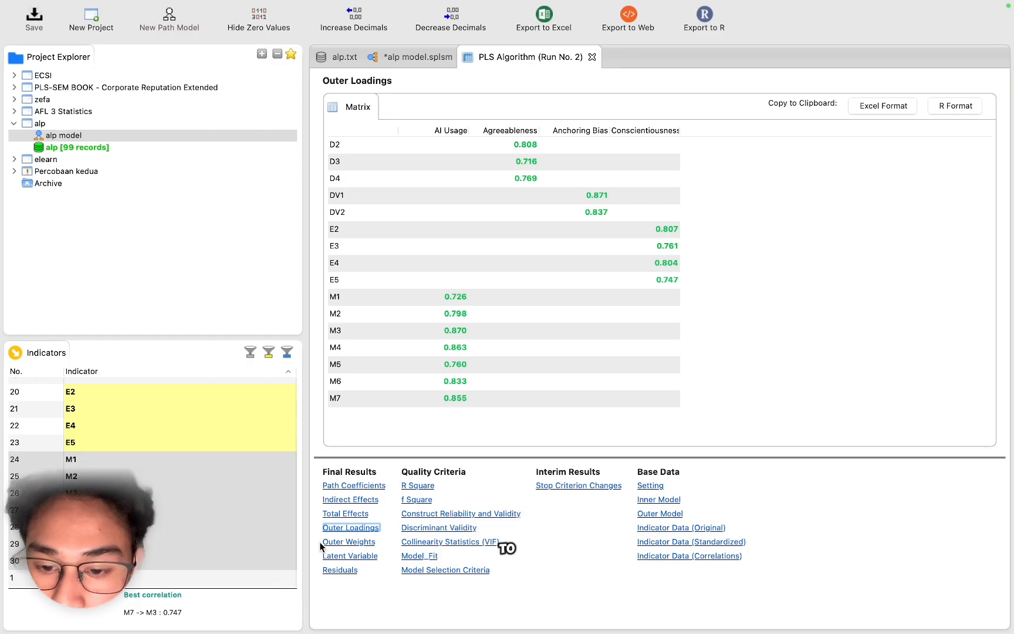
{"action": "left_click", "coordinate": [342, 557]}
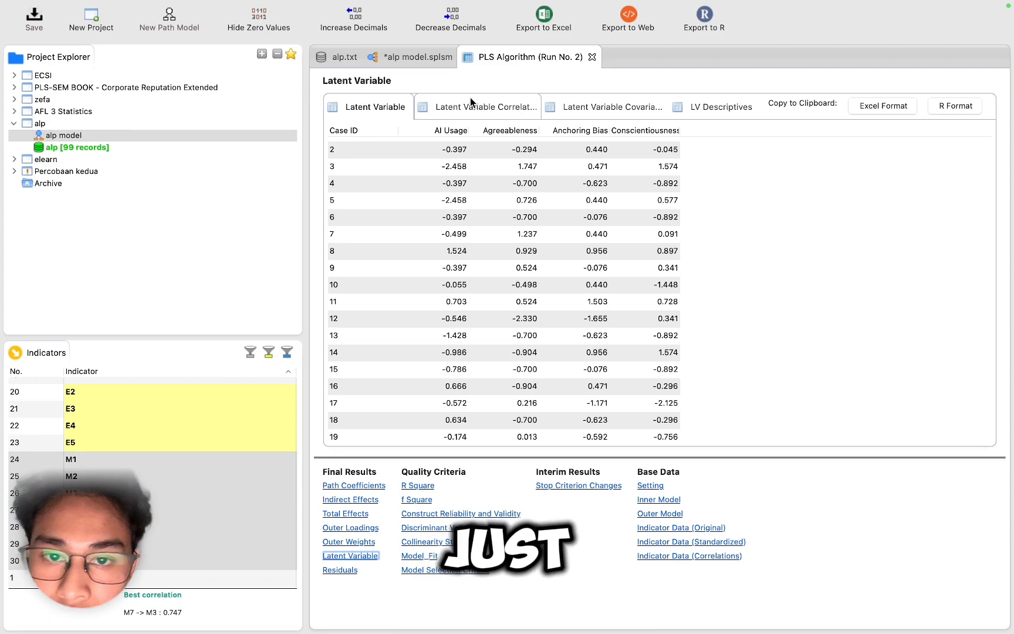
{"action": "left_click", "coordinate": [472, 101]}
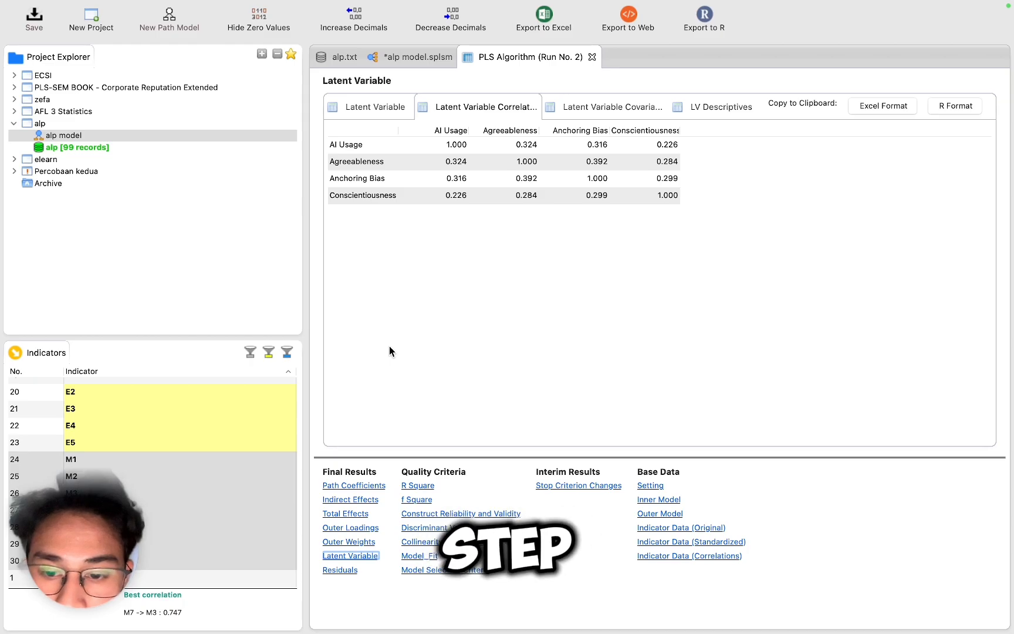
Step: Review construct reliability and validity, rho_A, discriminant validity, HTMT and collinearity (VIF) results
{"action": "left_click", "coordinate": [466, 516]}
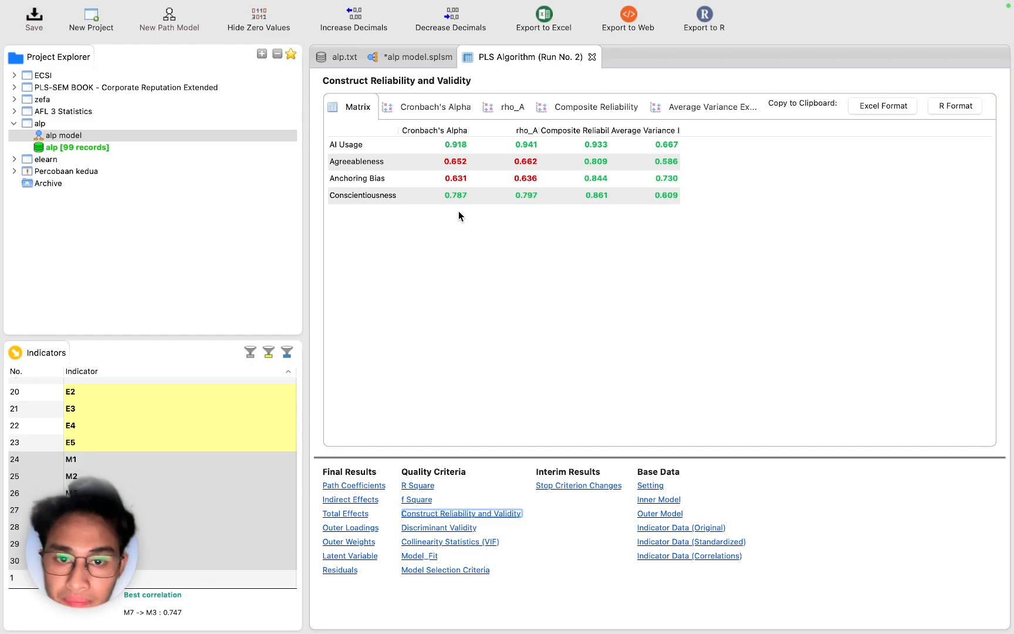
{"action": "left_click", "coordinate": [509, 108]}
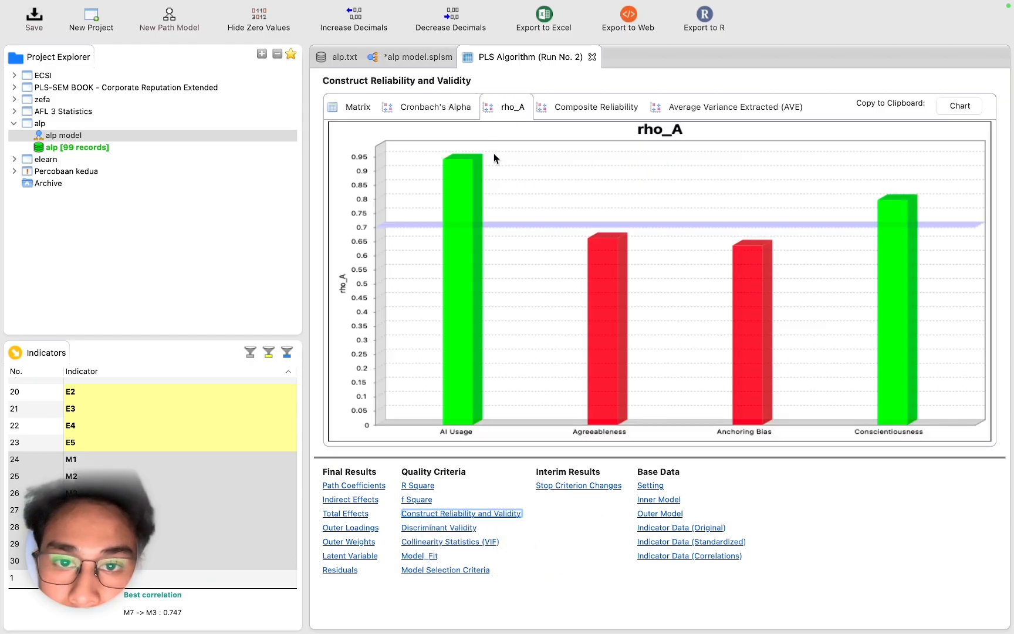
{"action": "left_click", "coordinate": [348, 112]}
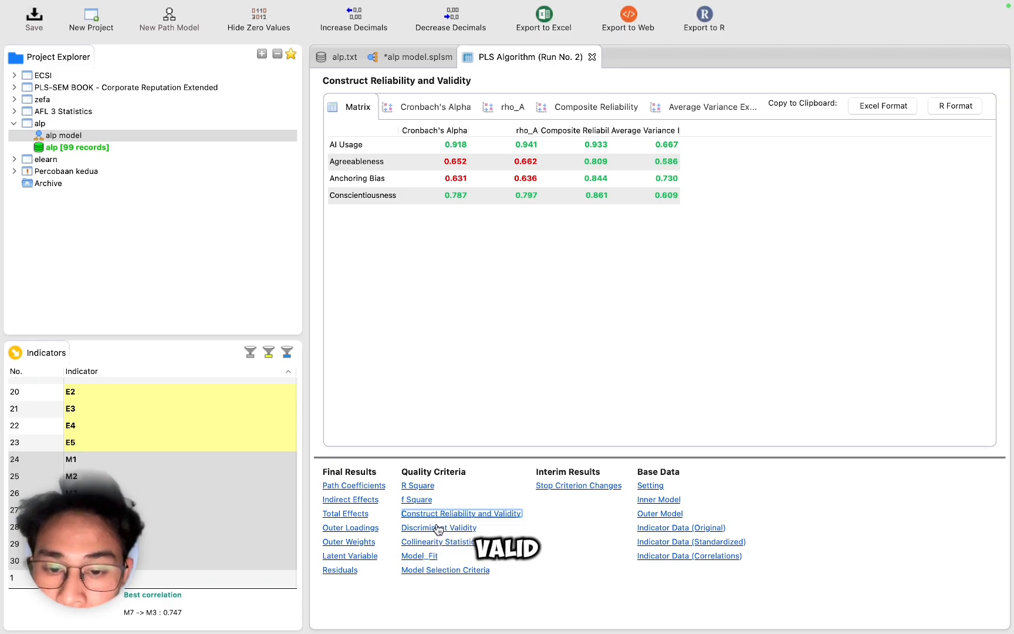
{"action": "left_click", "coordinate": [438, 527]}
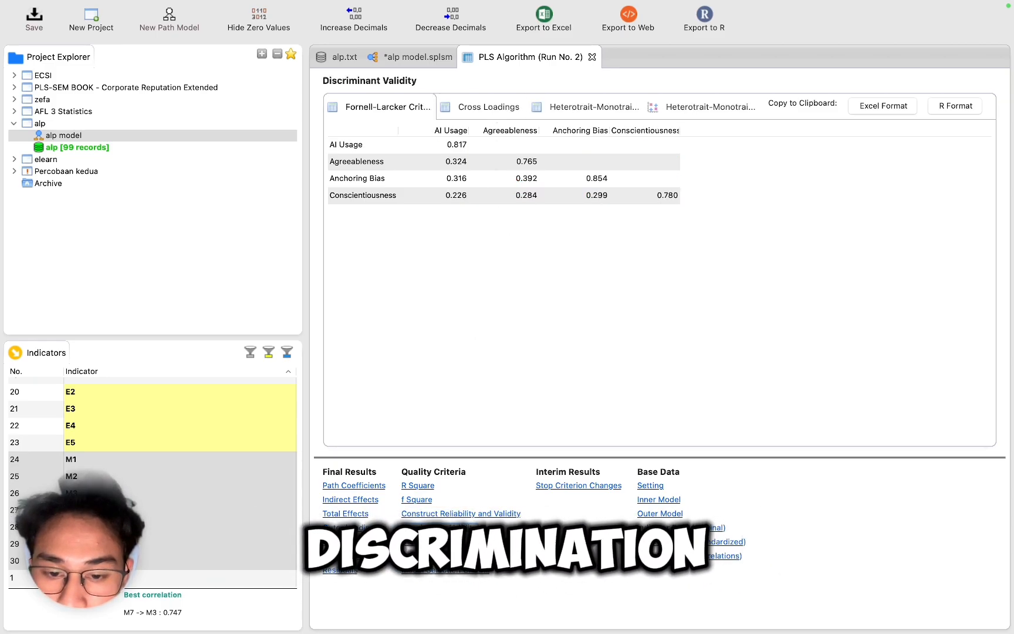
{"action": "left_click", "coordinate": [579, 108]}
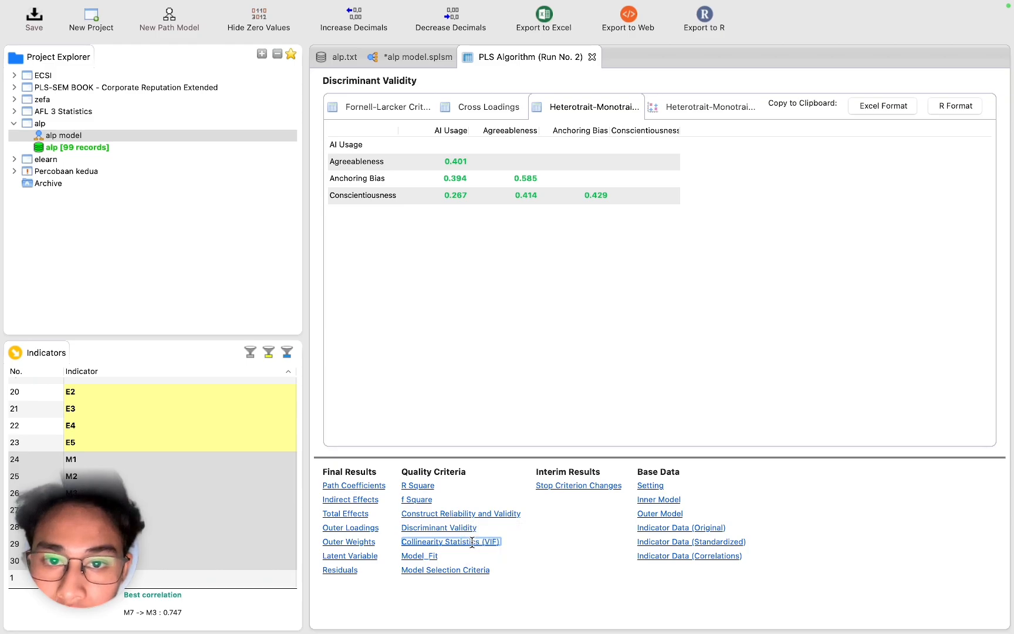
{"action": "left_click", "coordinate": [423, 542]}
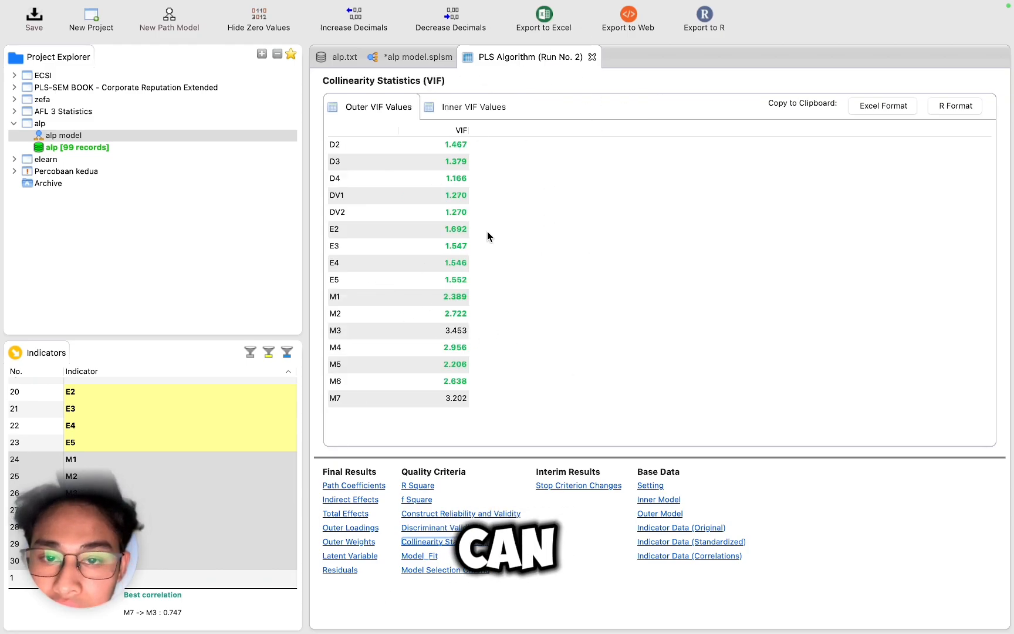
Step: Check the inner VIF values, then run Bootstrapping on the trimmed model
{"action": "left_click", "coordinate": [473, 103]}
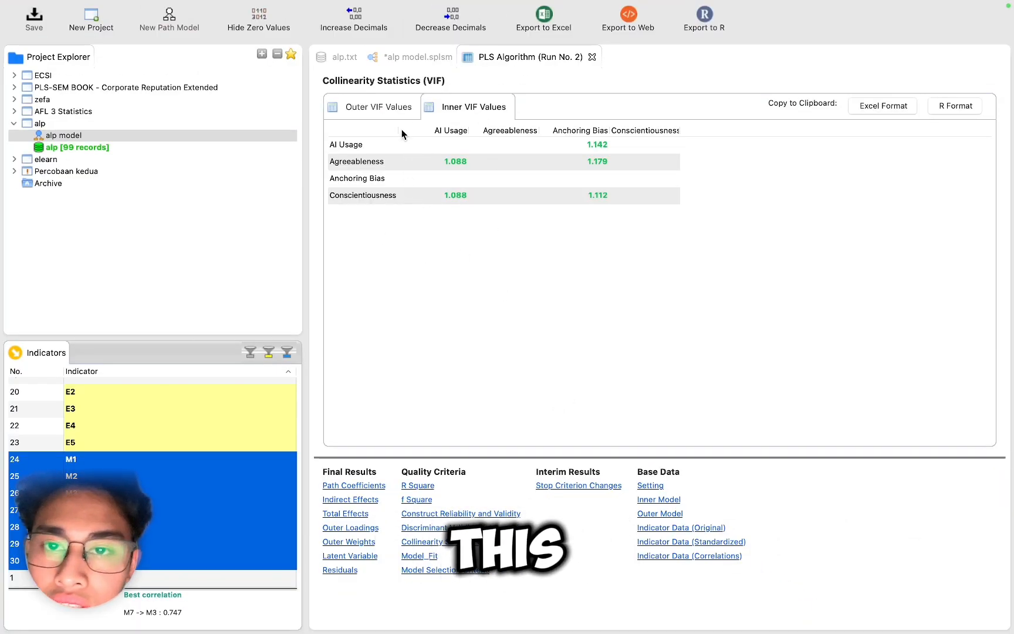
{"action": "left_click", "coordinate": [423, 52]}
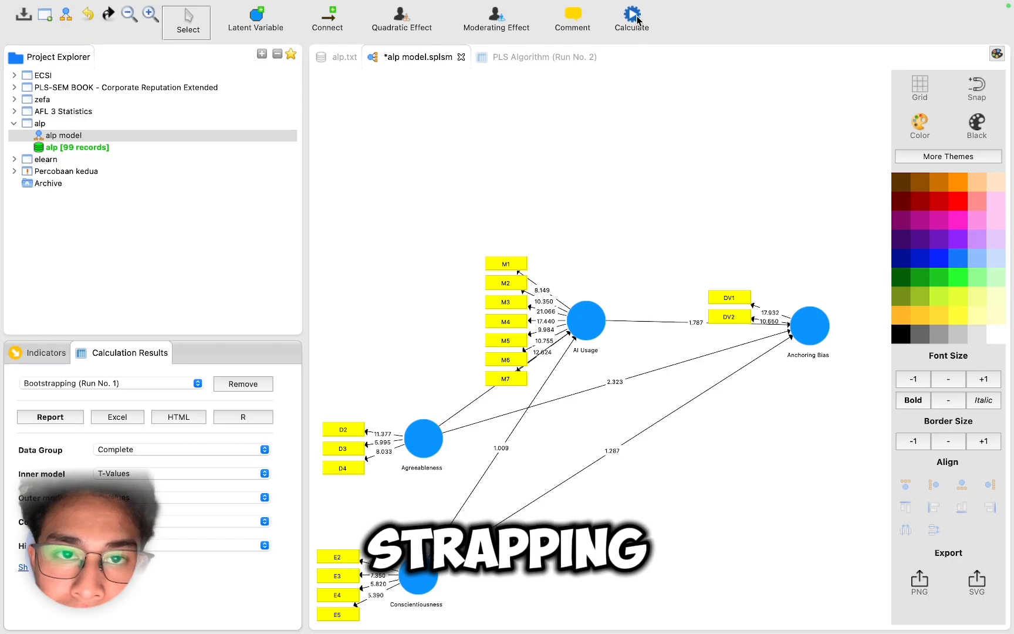
{"action": "left_click", "coordinate": [636, 27]}
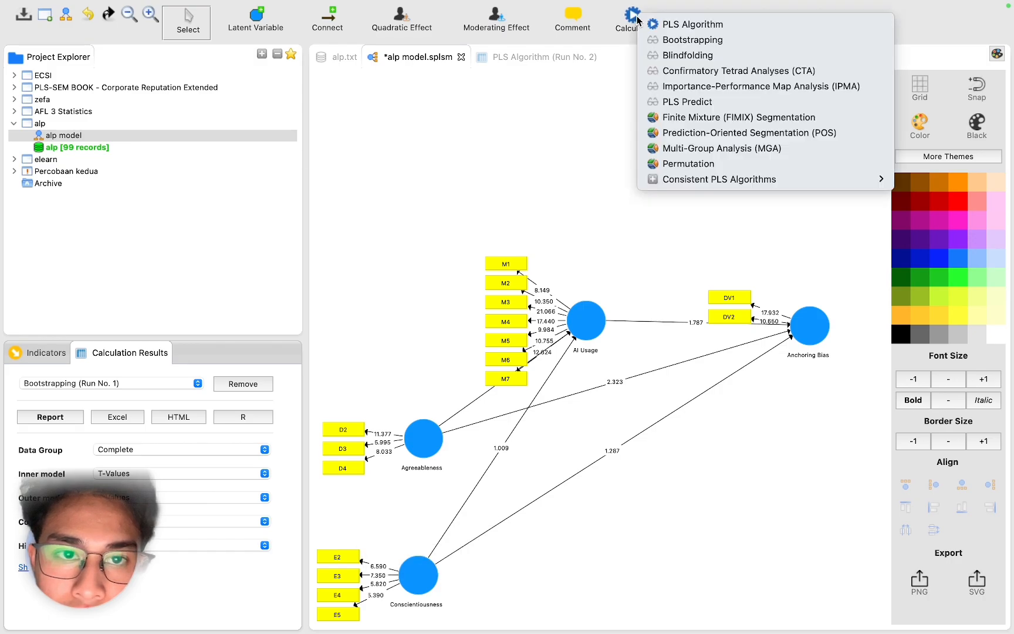
{"action": "left_click", "coordinate": [671, 41]}
{"action": "left_click", "coordinate": [858, 441]}
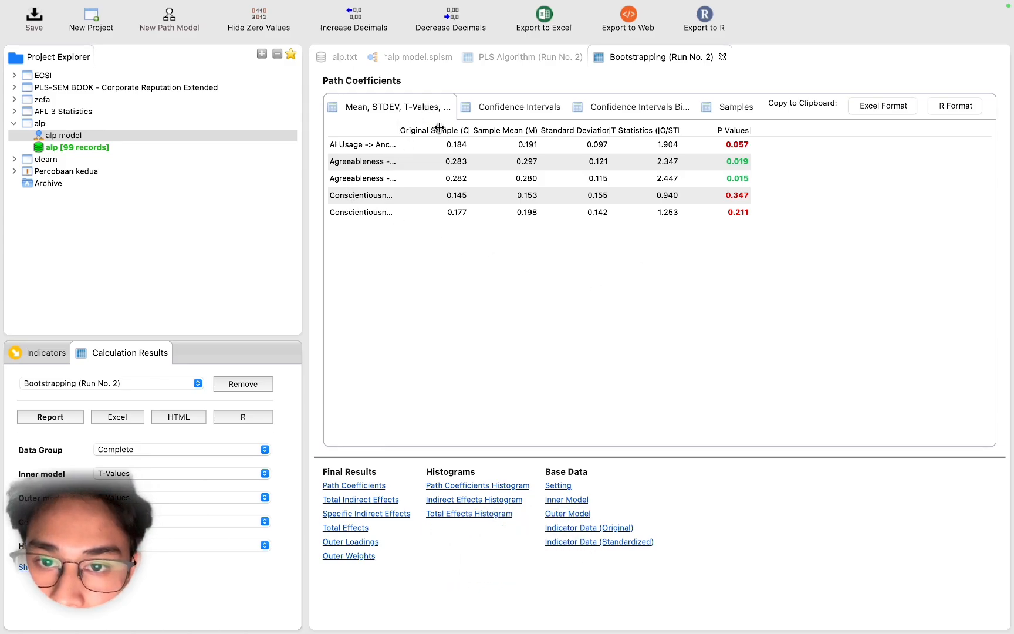
Step: Review the bootstrapped path coefficients and specific indirect effects, widening the path name column
{"action": "left_click_drag", "start_coordinate": [399, 128], "coordinate": [443, 128]}
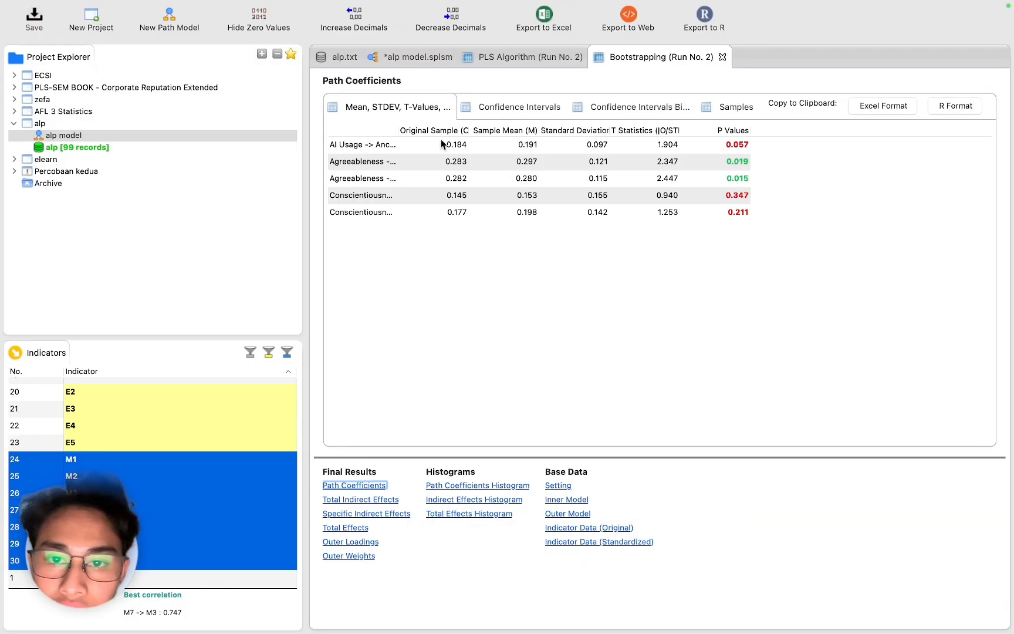
{"action": "left_click", "coordinate": [378, 515]}
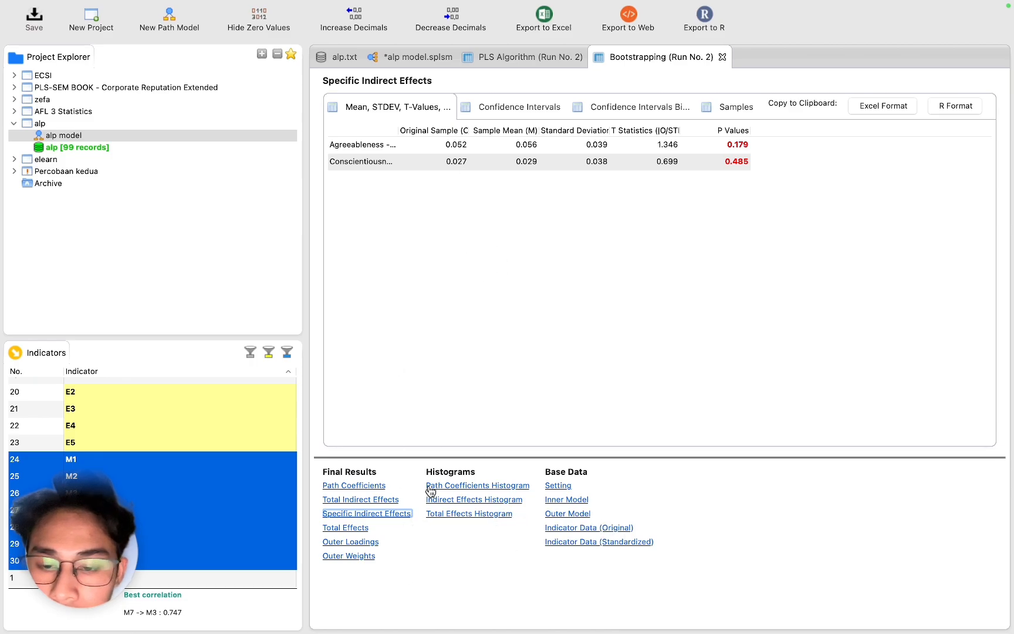
{"action": "left_click_drag", "start_coordinate": [398, 128], "coordinate": [526, 128]}
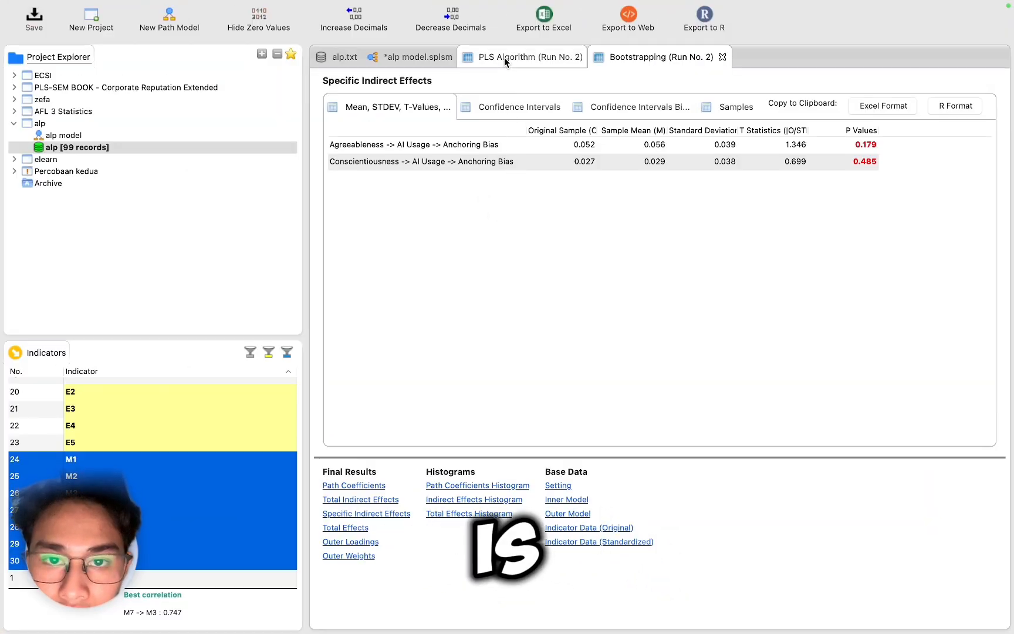
Step: Review the R Square and f Square results of the PLS Algorithm run
{"action": "left_click", "coordinate": [504, 57]}
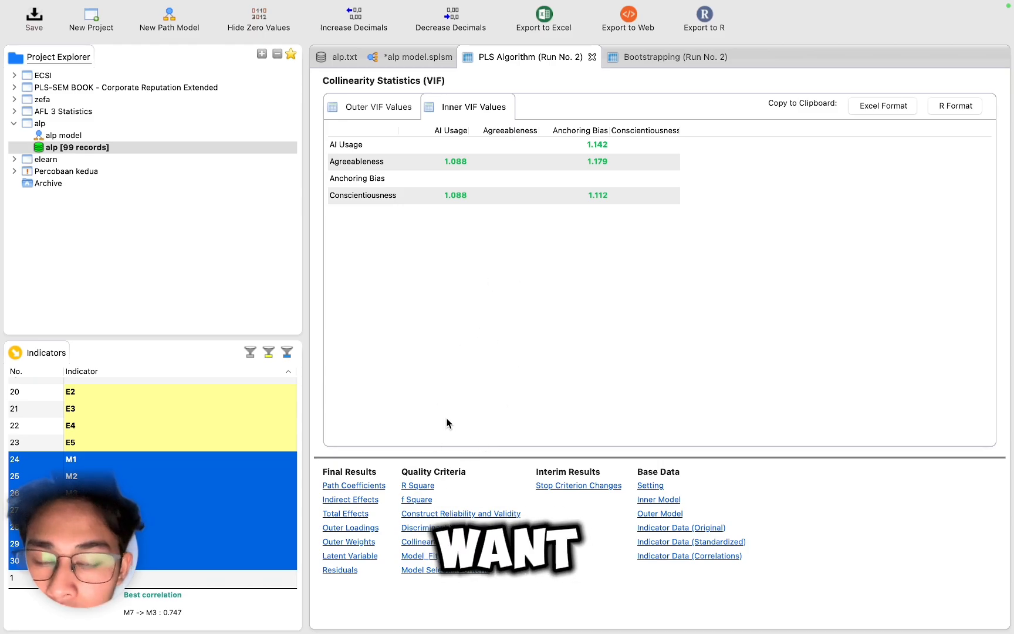
{"action": "left_click", "coordinate": [418, 486]}
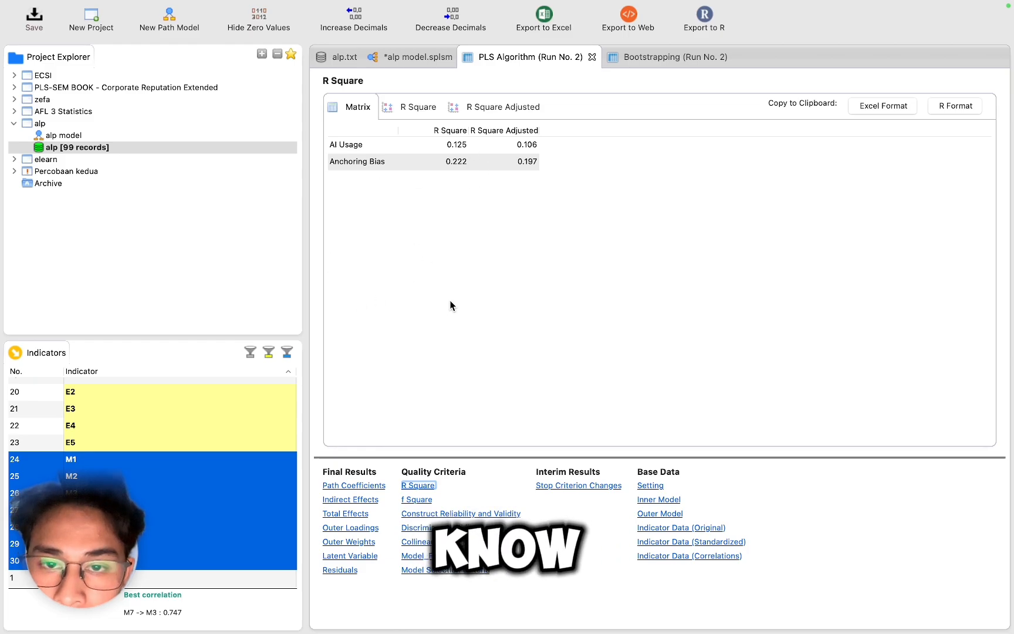
{"action": "left_click", "coordinate": [416, 501]}
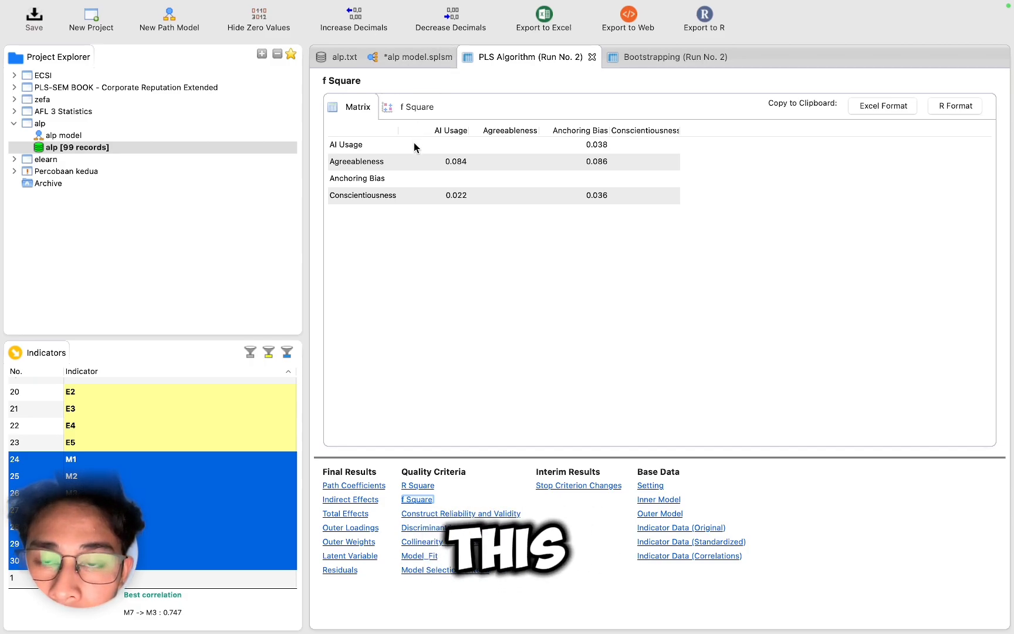
Step: Run Blindfolding with omission distance 7 and review the construct crossvalidated redundancy Q² for Anchoring Bias
{"action": "left_click", "coordinate": [409, 59]}
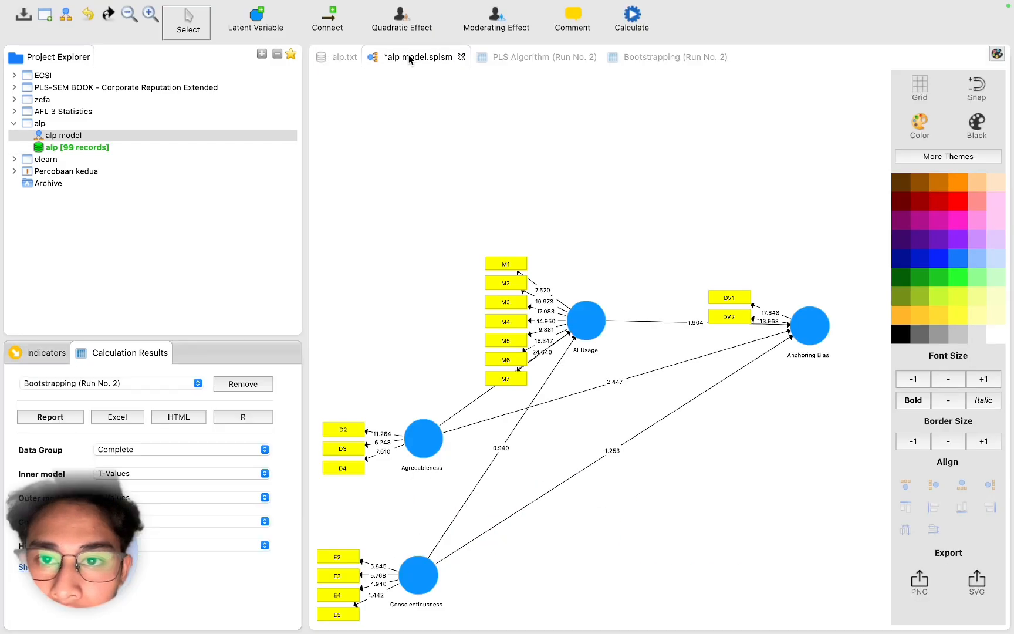
{"action": "left_click", "coordinate": [644, 28]}
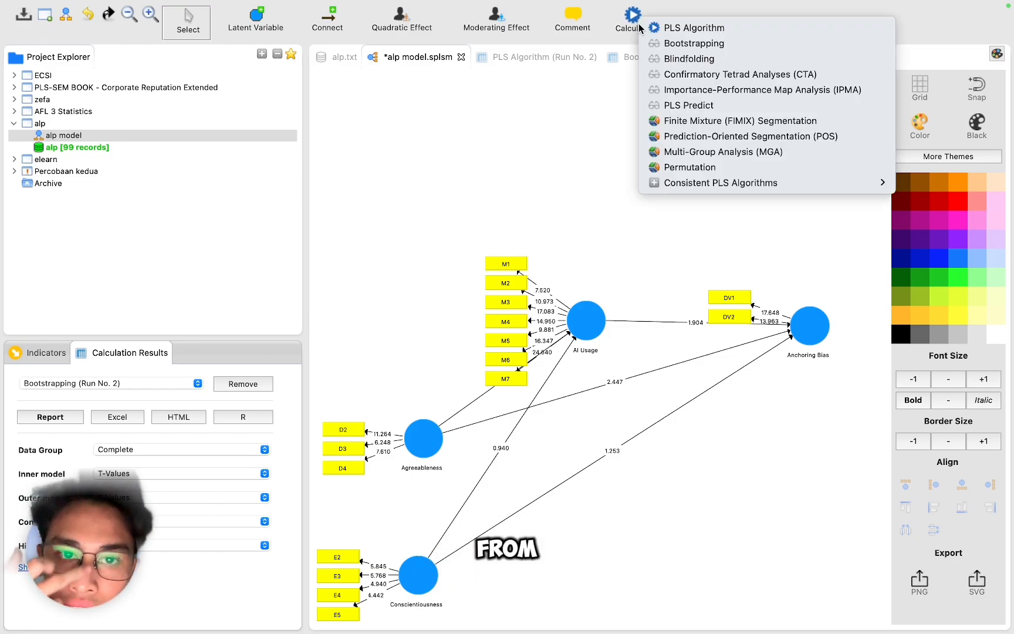
{"action": "left_click", "coordinate": [661, 62]}
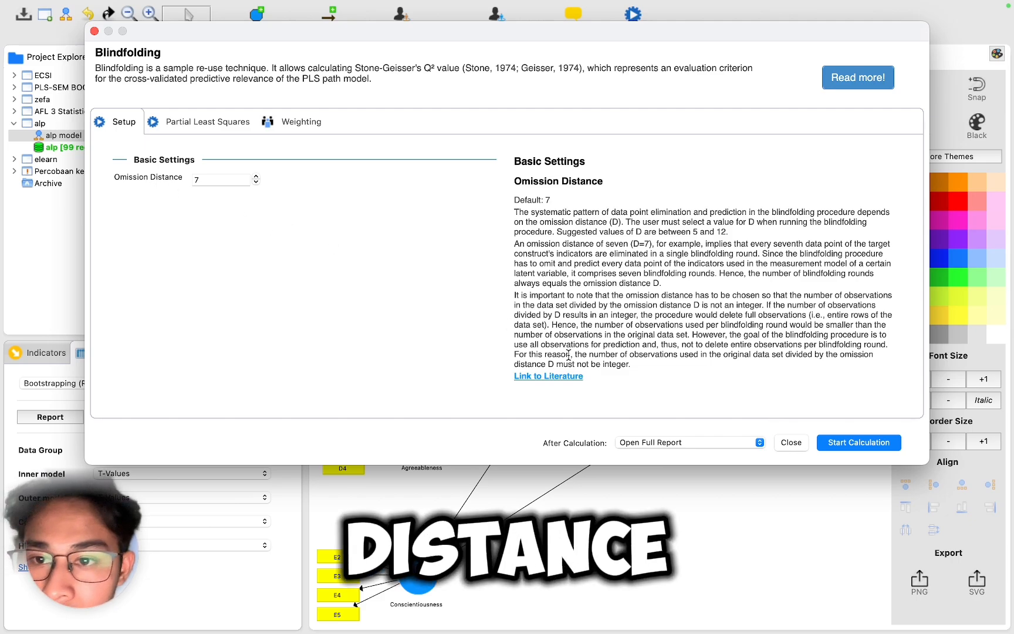
{"action": "left_click", "coordinate": [835, 443]}
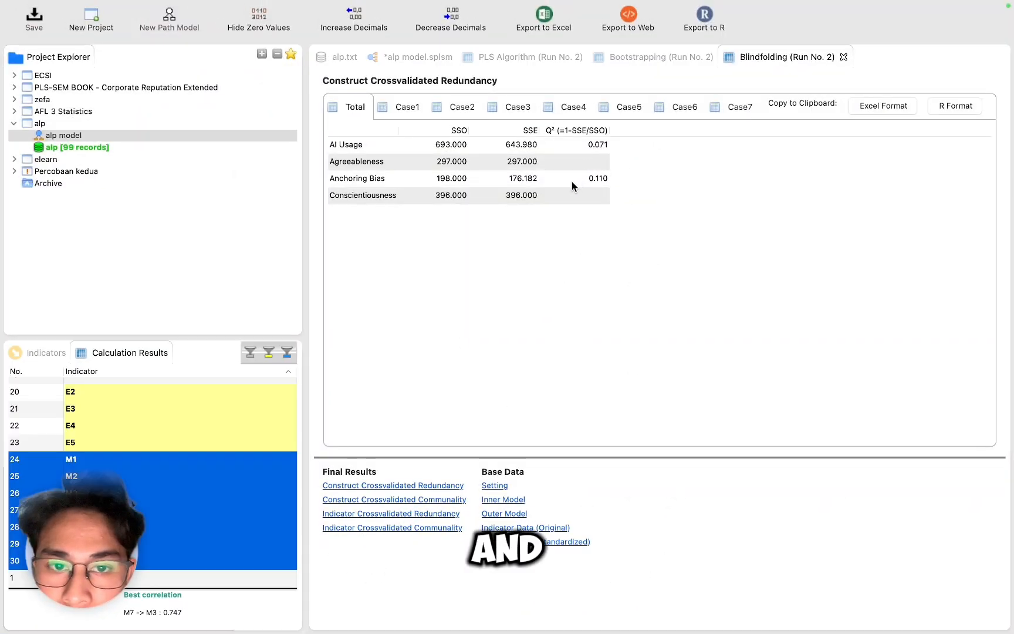
{"action": "left_click", "coordinate": [571, 181]}
{"action": "left_click", "coordinate": [571, 182]}
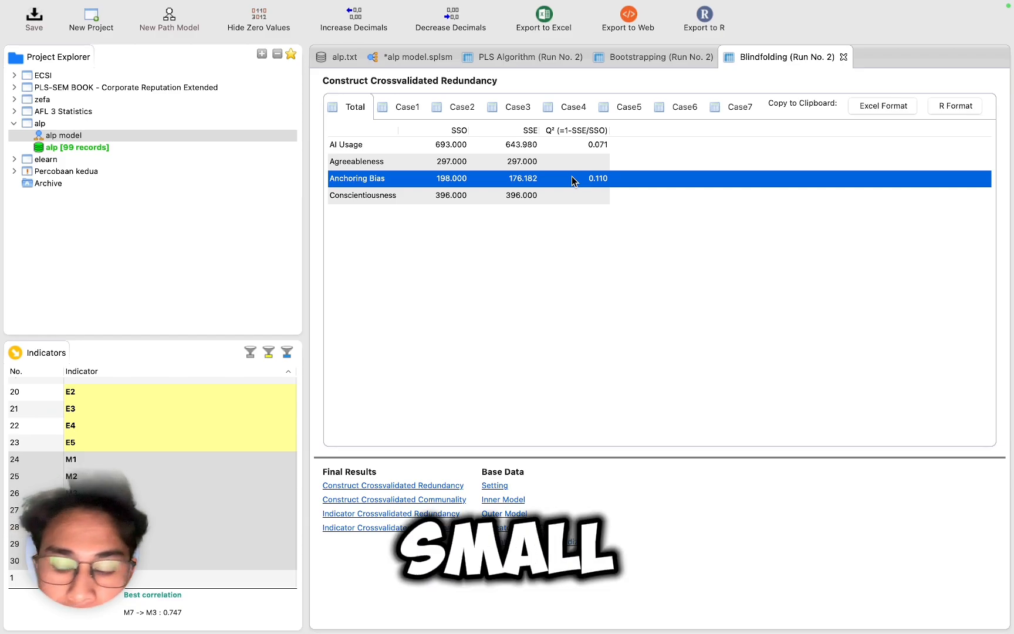